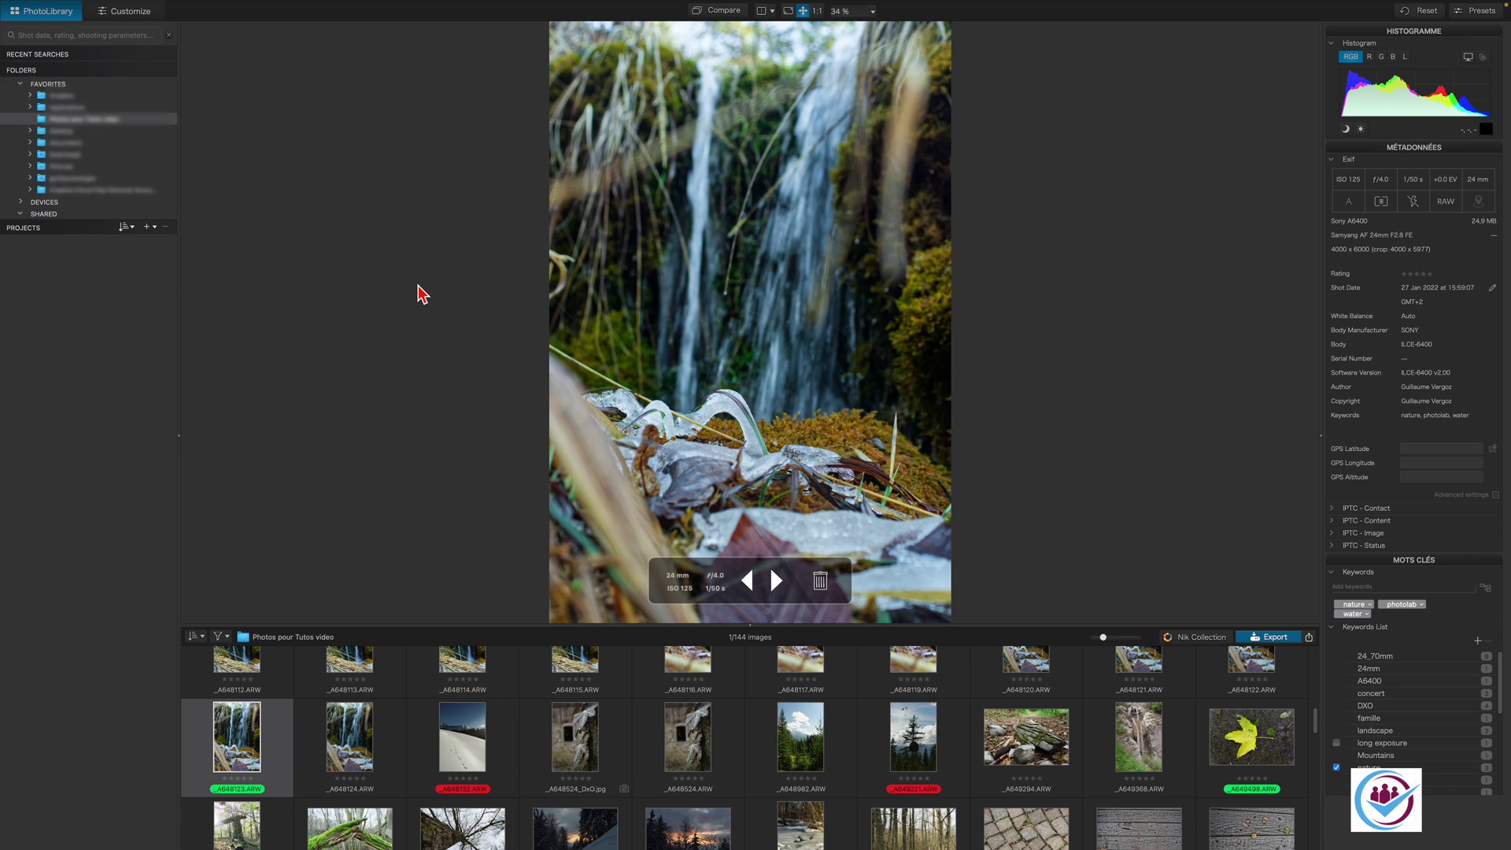
pyautogui.click(129, 11)
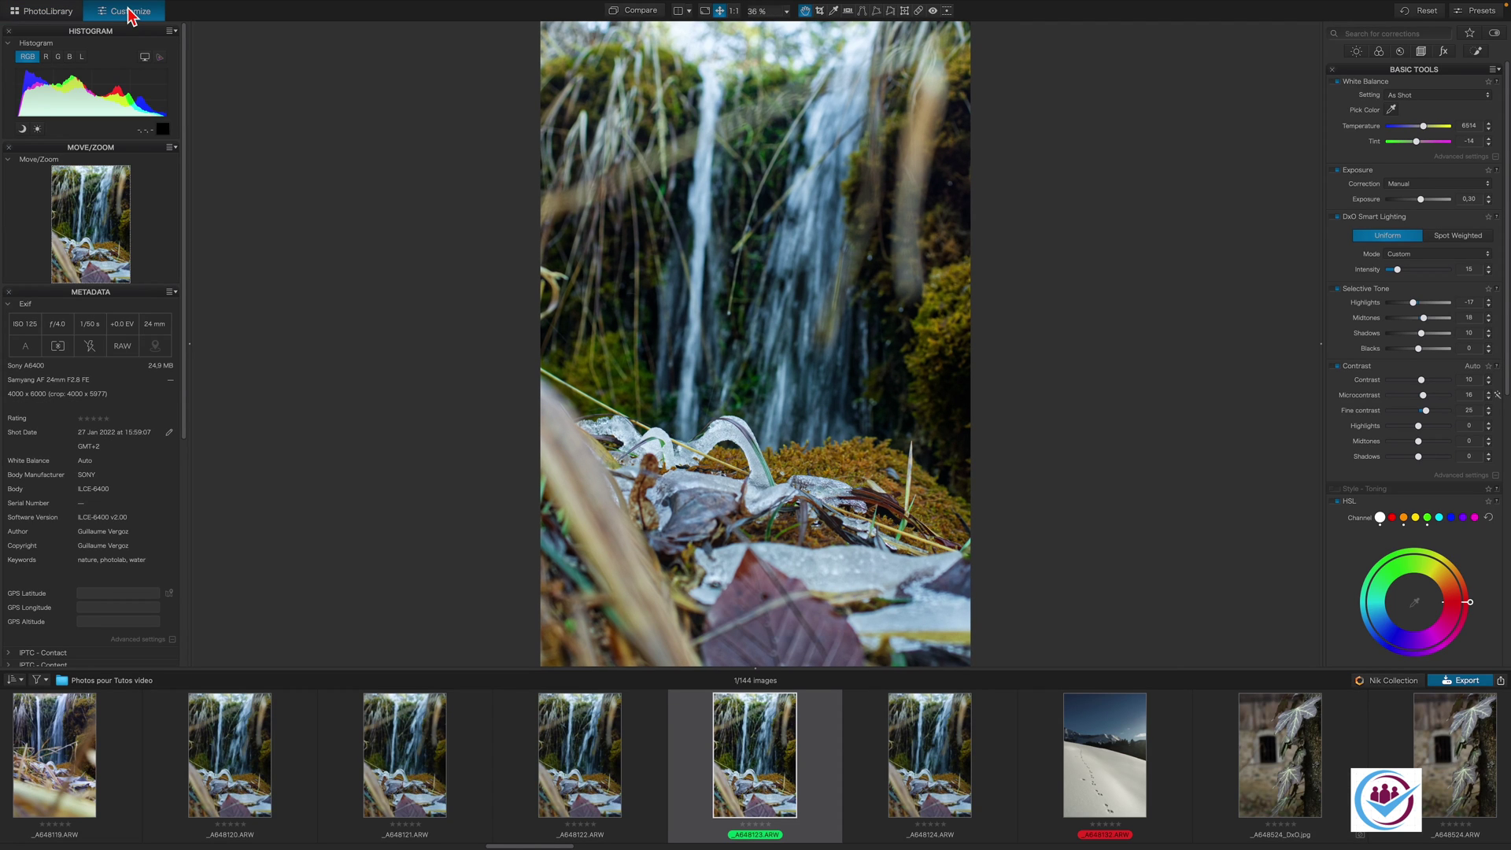
pyautogui.rightClick(746, 767)
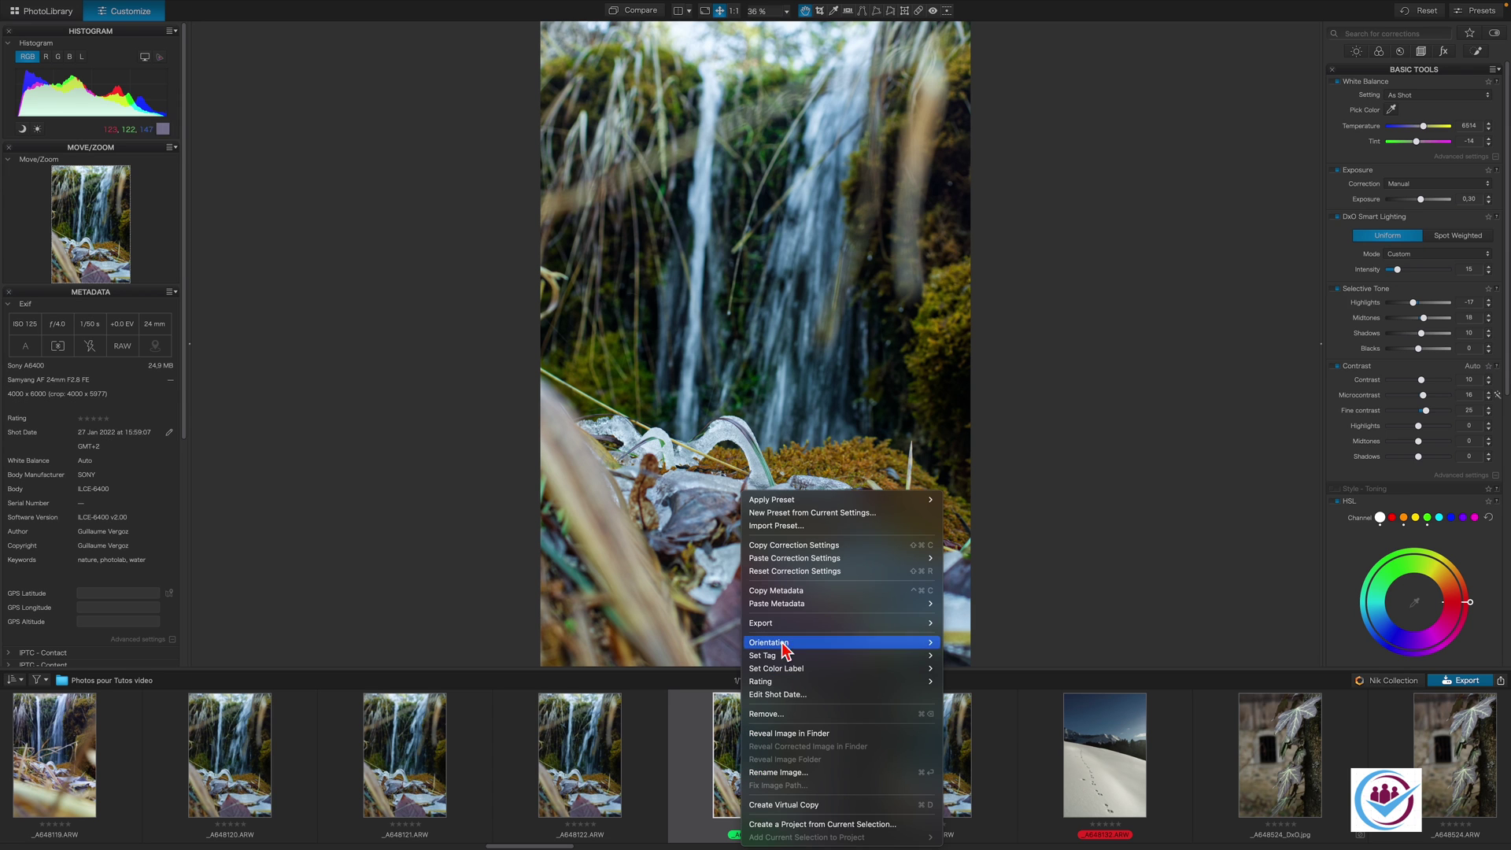
pyautogui.moveTo(905, 626)
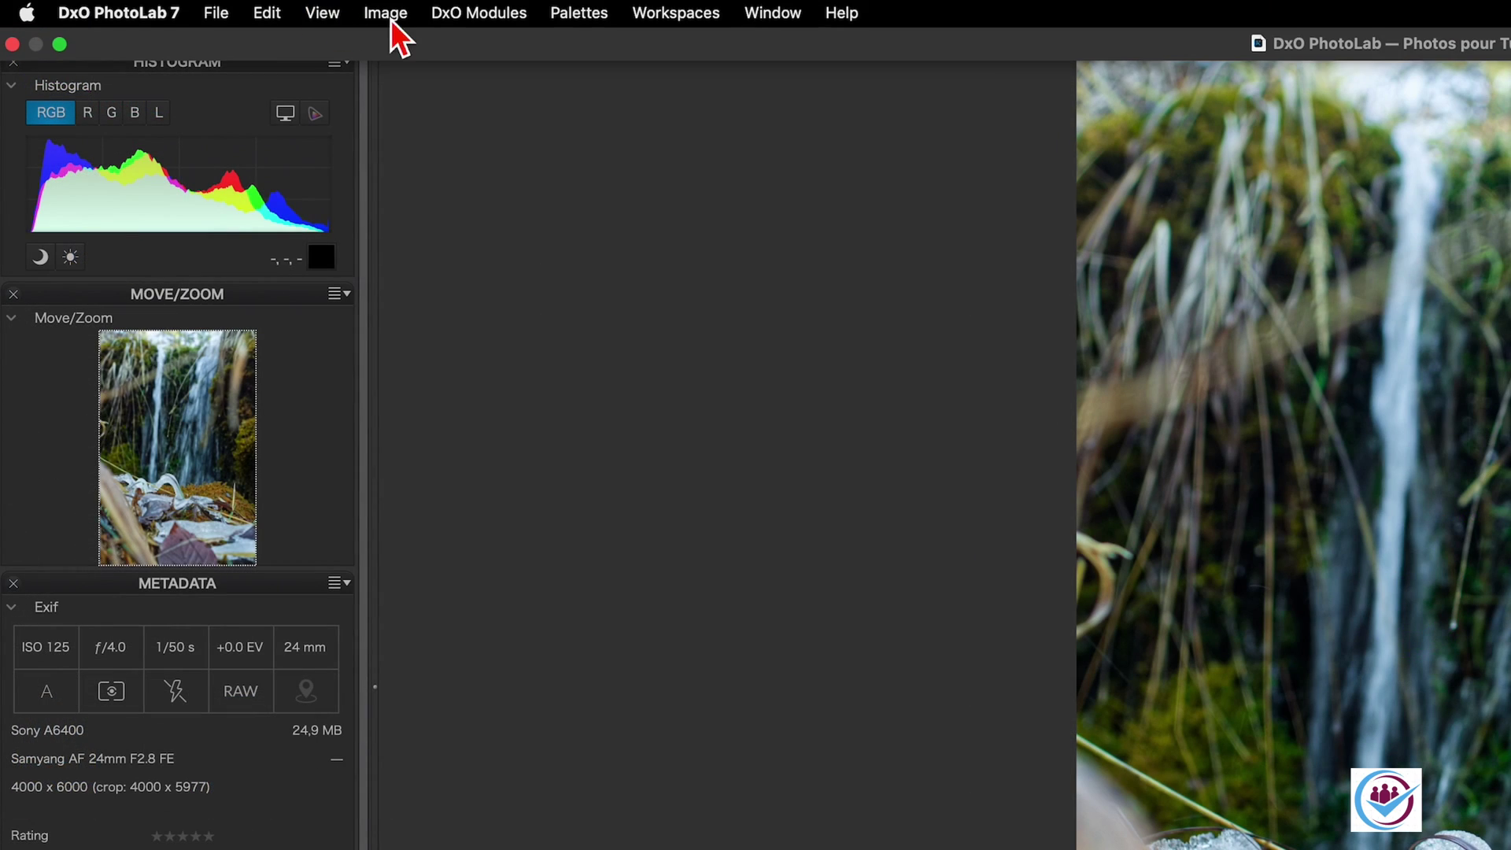
pyautogui.click(390, 12)
pyautogui.moveTo(535, 296)
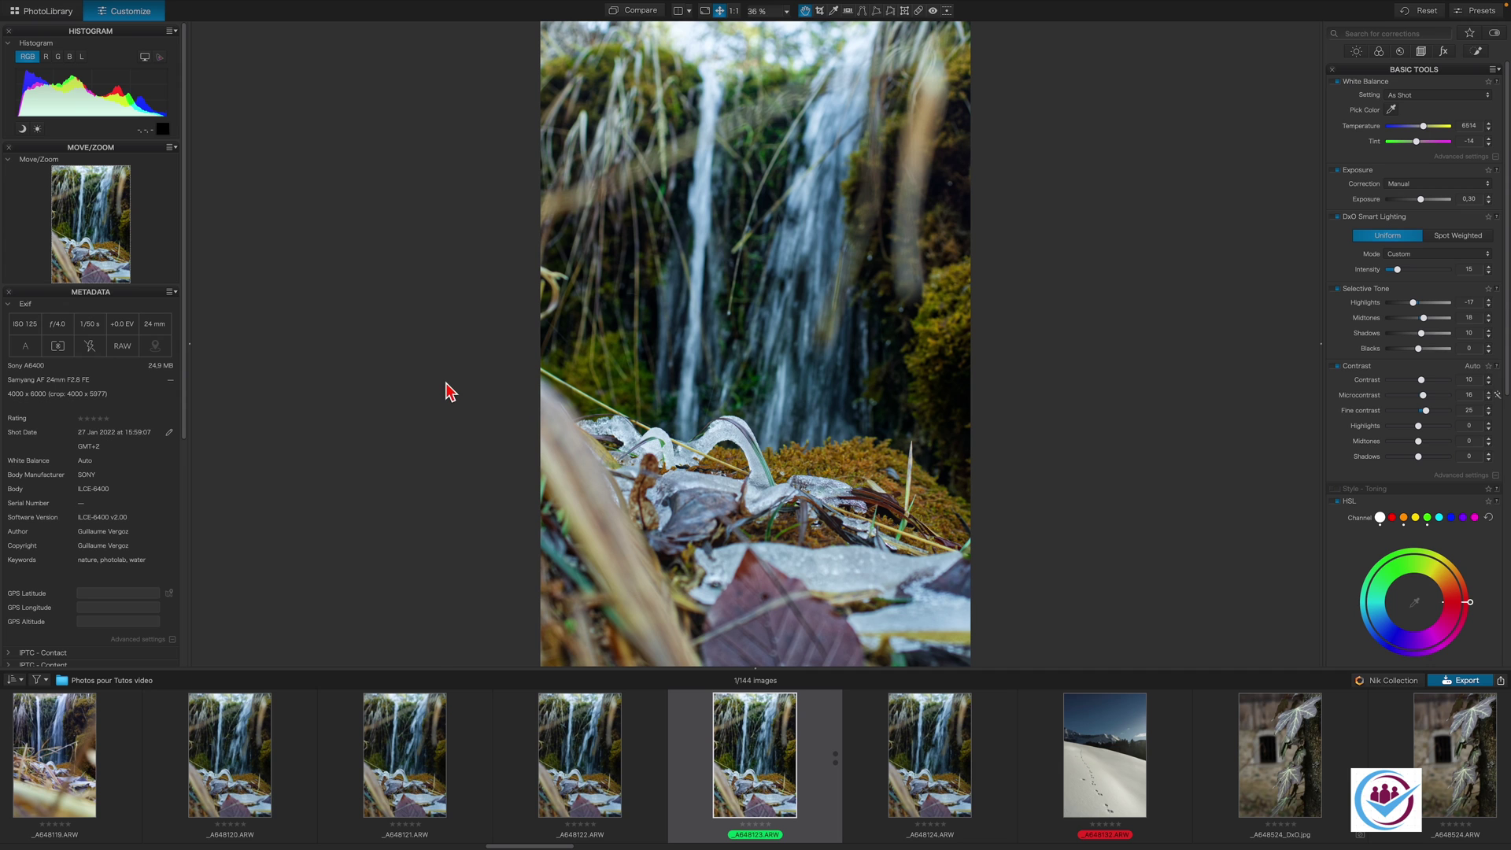
pyautogui.click(1469, 686)
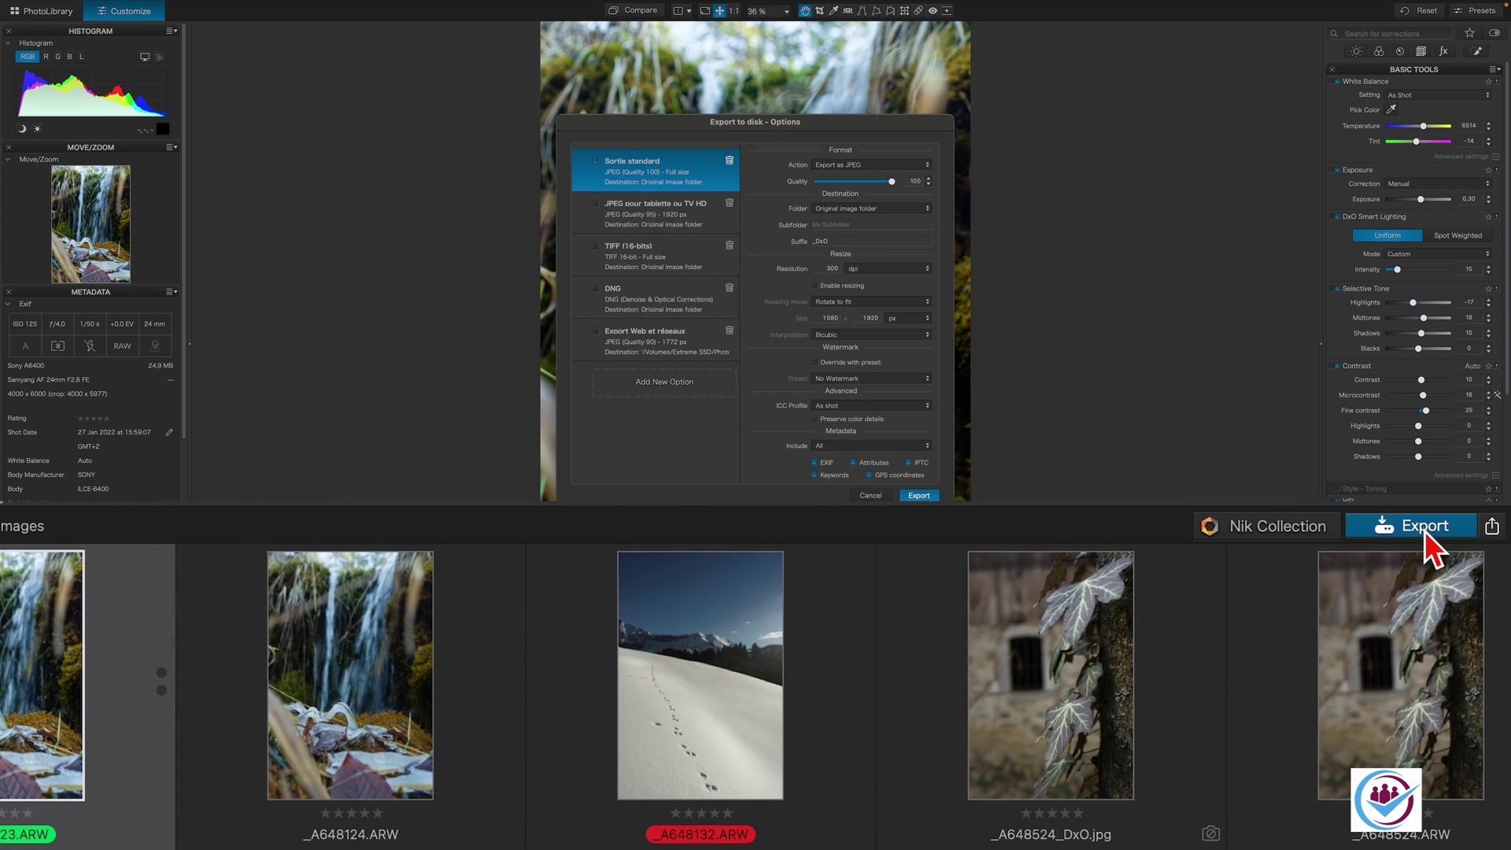
pyautogui.press('Escape')
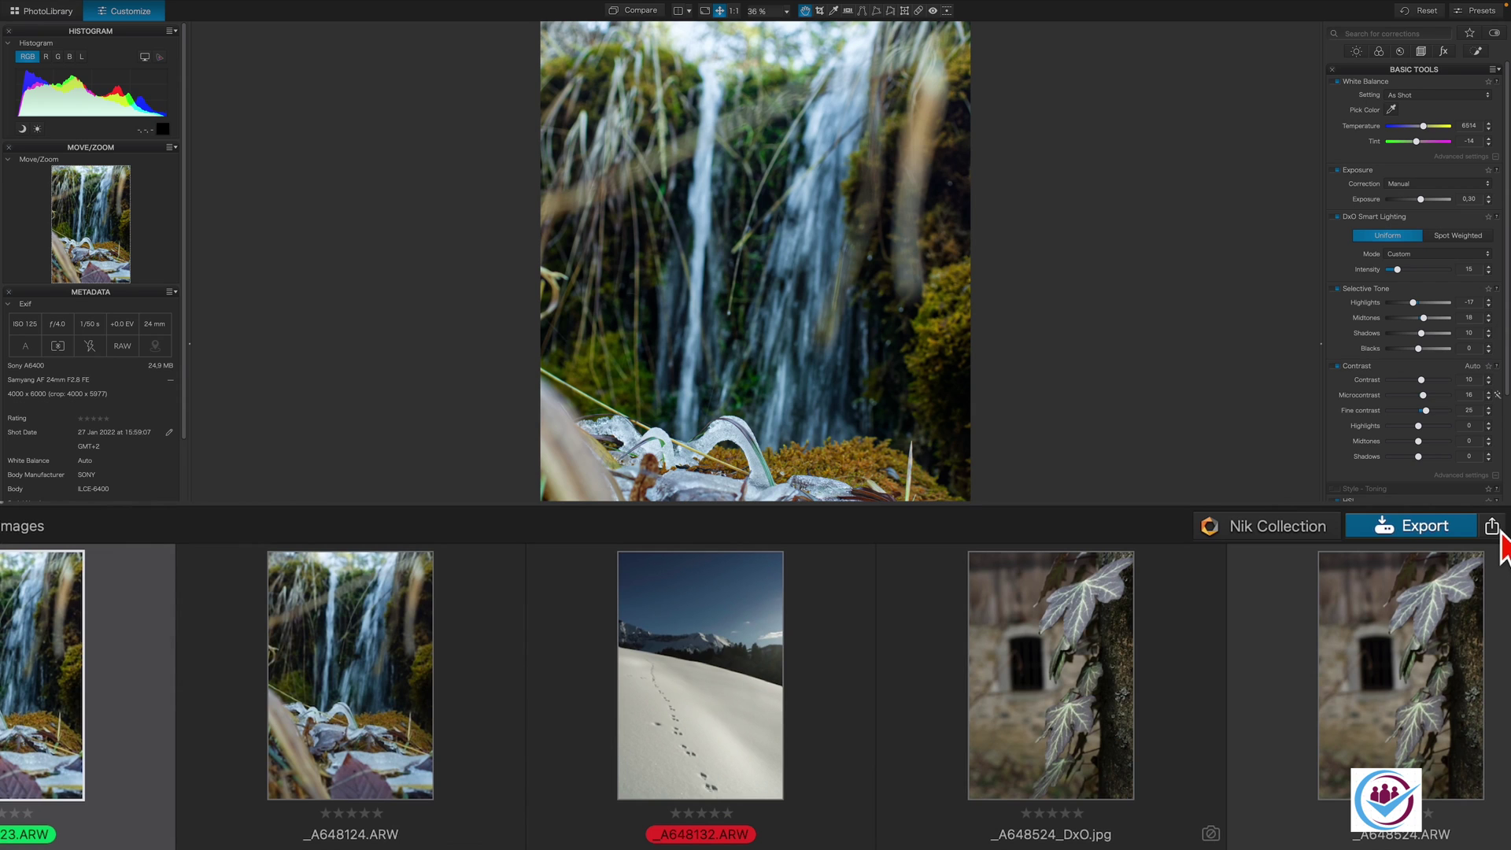
pyautogui.click(1495, 525)
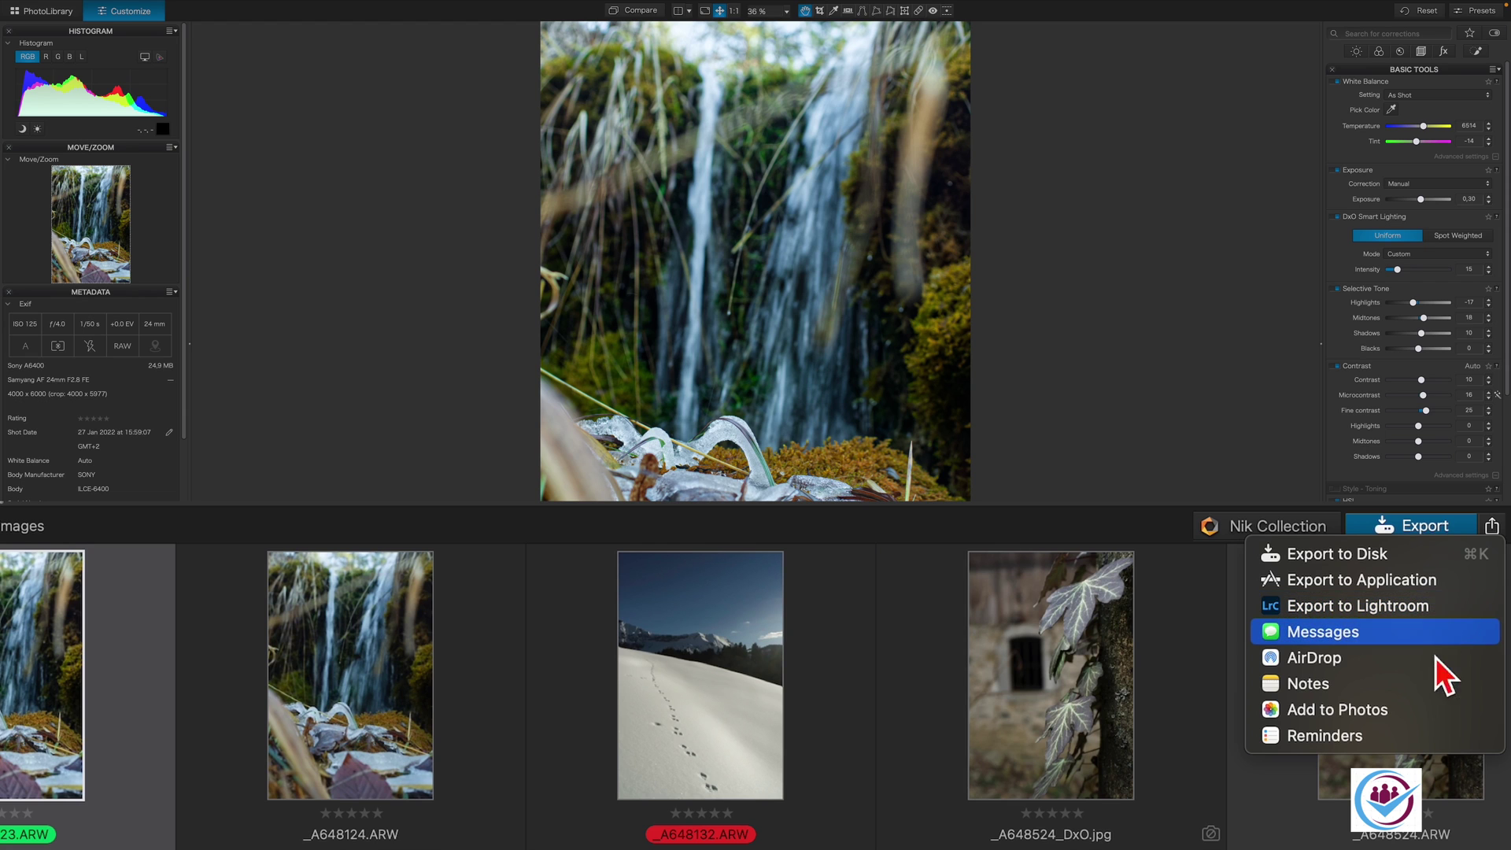
pyautogui.click(1491, 525)
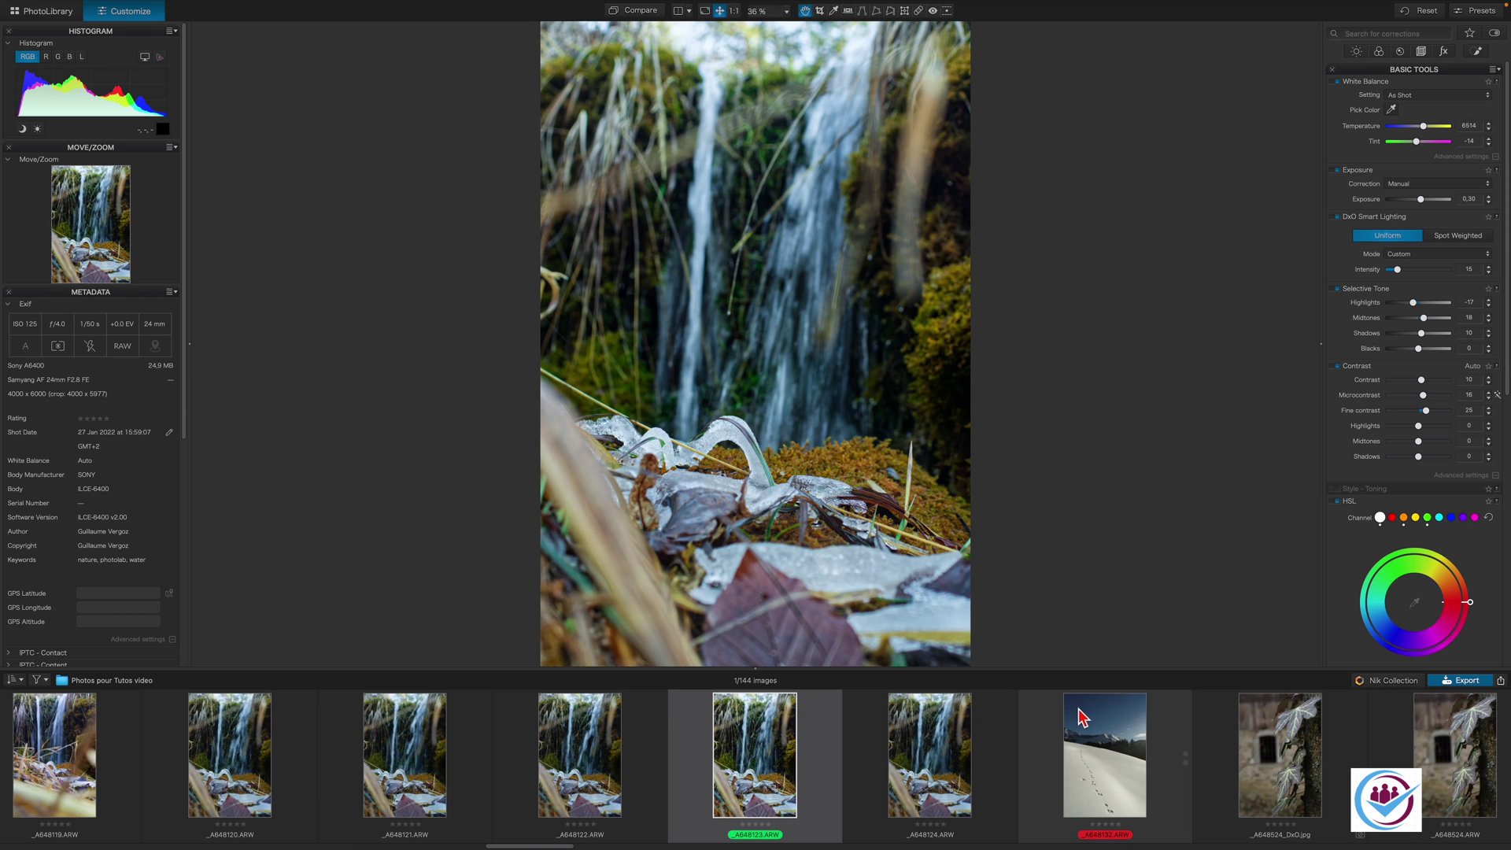
# Step: Add _A648121, _A648122, _A648124 and the snowy _A648132 photo to the selection
pyautogui.keyDown('ctrl'); pyautogui.click(425, 777); pyautogui.keyUp('ctrl')
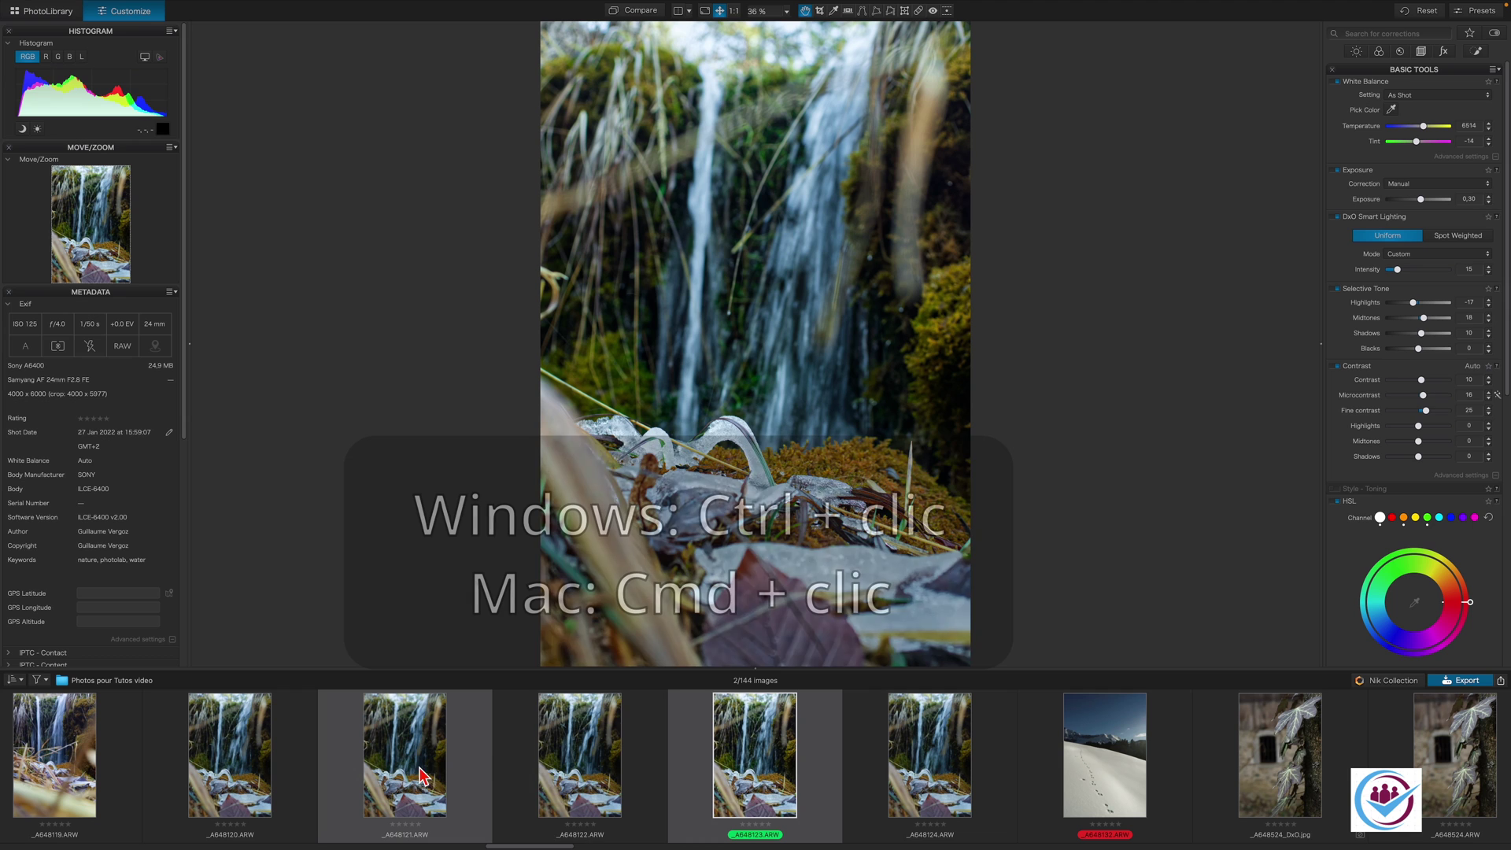
pyautogui.keyDown('ctrl'); pyautogui.click(557, 777); pyautogui.keyUp('ctrl')
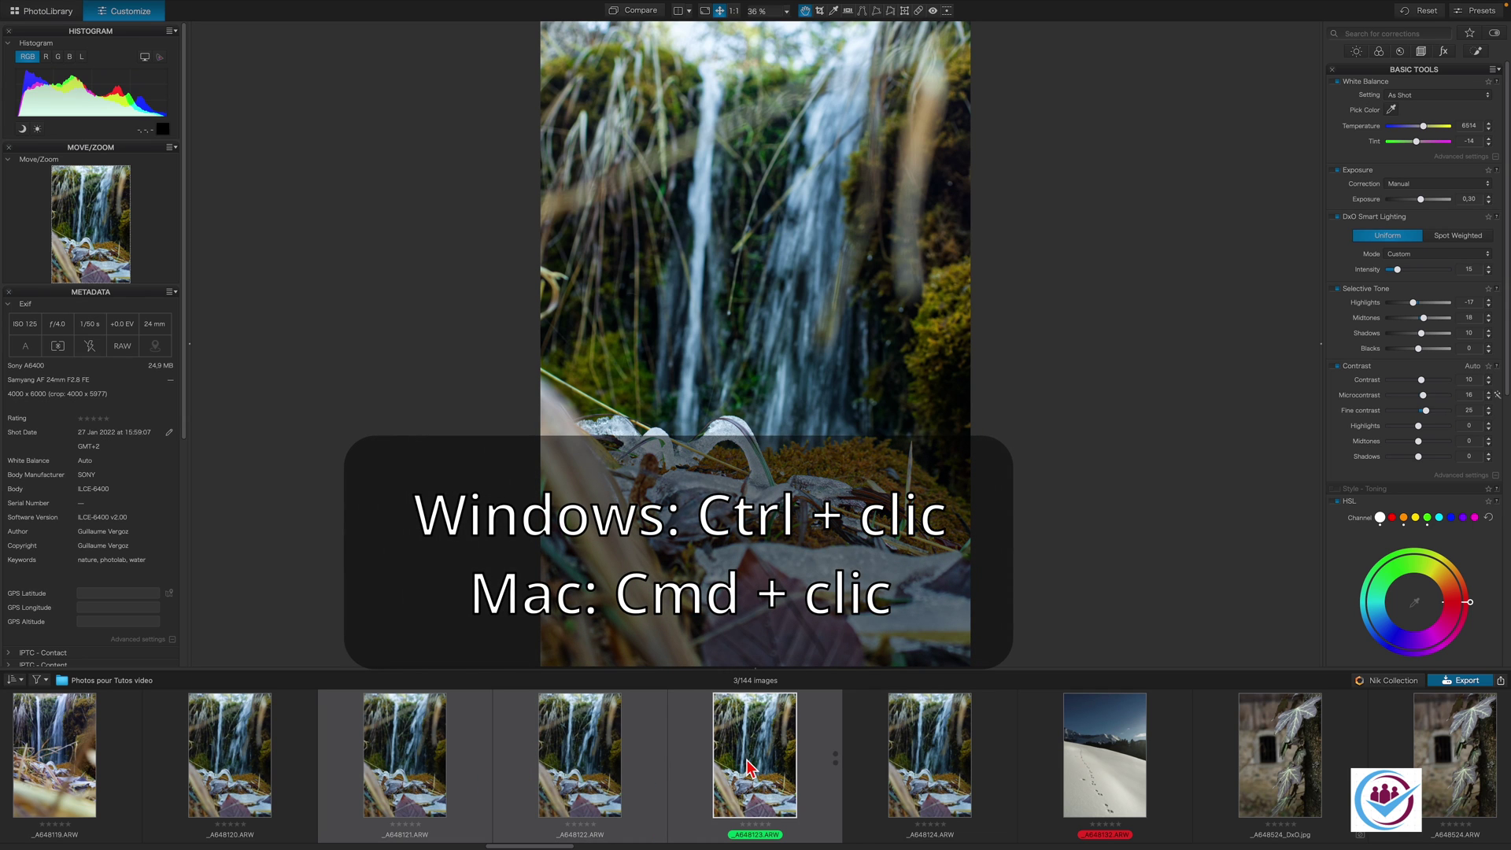
pyautogui.keyDown('ctrl'); pyautogui.click(956, 762); pyautogui.keyUp('ctrl')
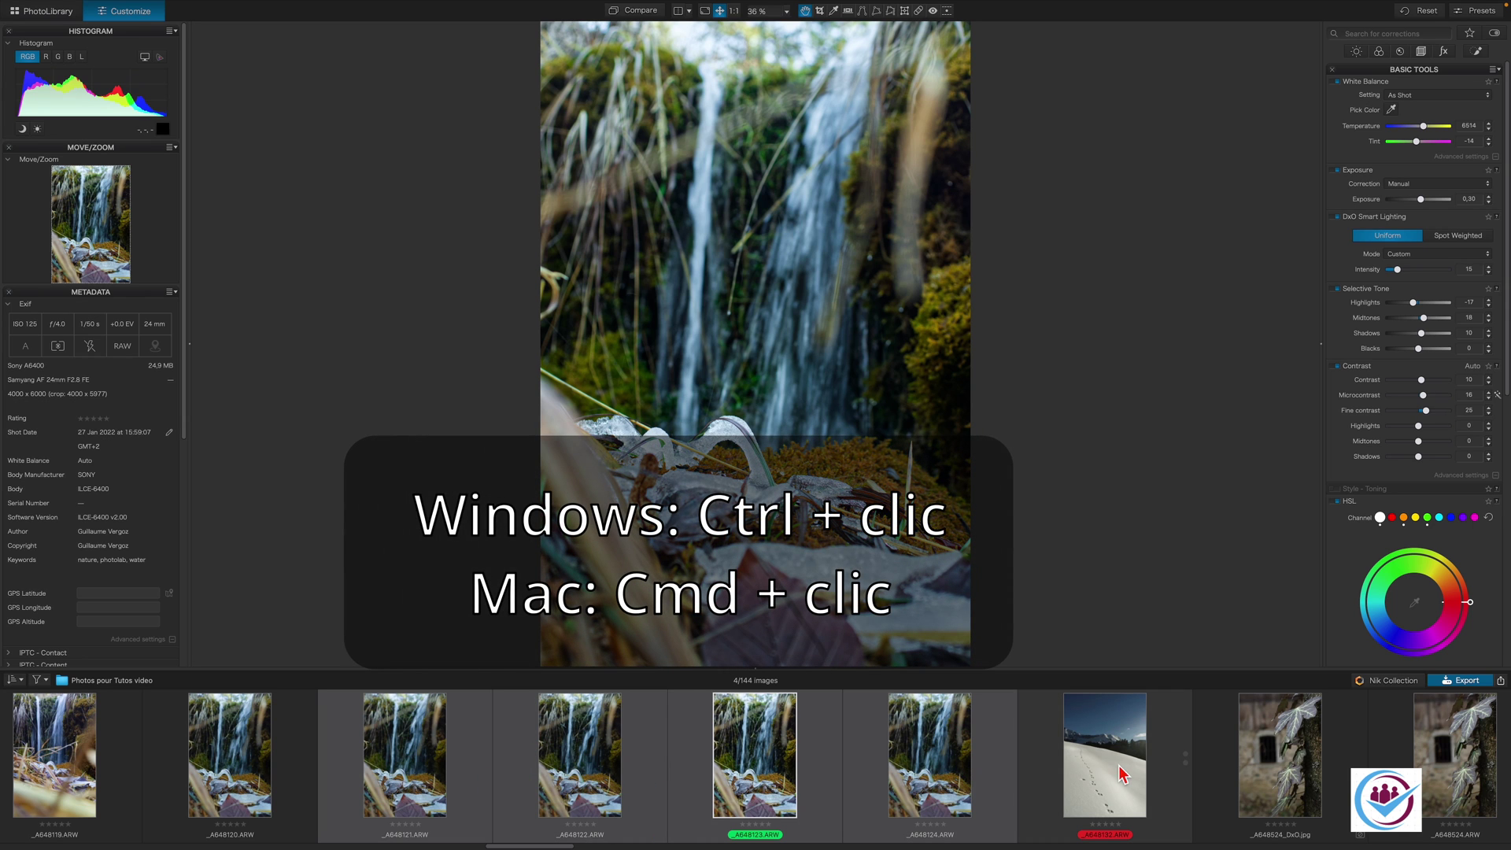
pyautogui.keyDown('ctrl'); pyautogui.click(1120, 775); pyautogui.keyUp('ctrl')
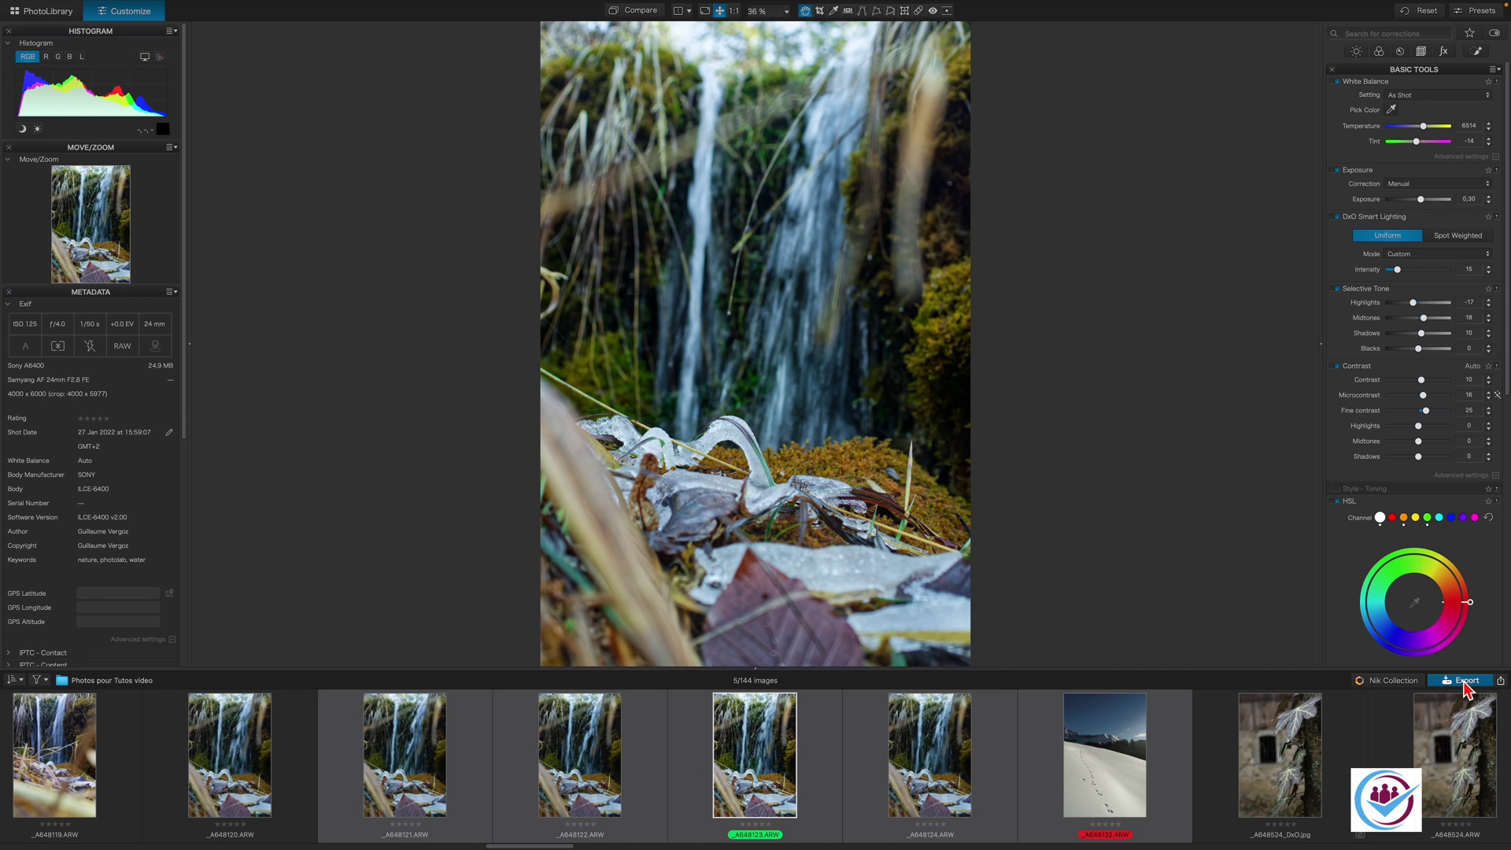
# Step: Dismiss the selection's shortcut menu and bring up the export destinations list
pyautogui.rightClick(1117, 759)
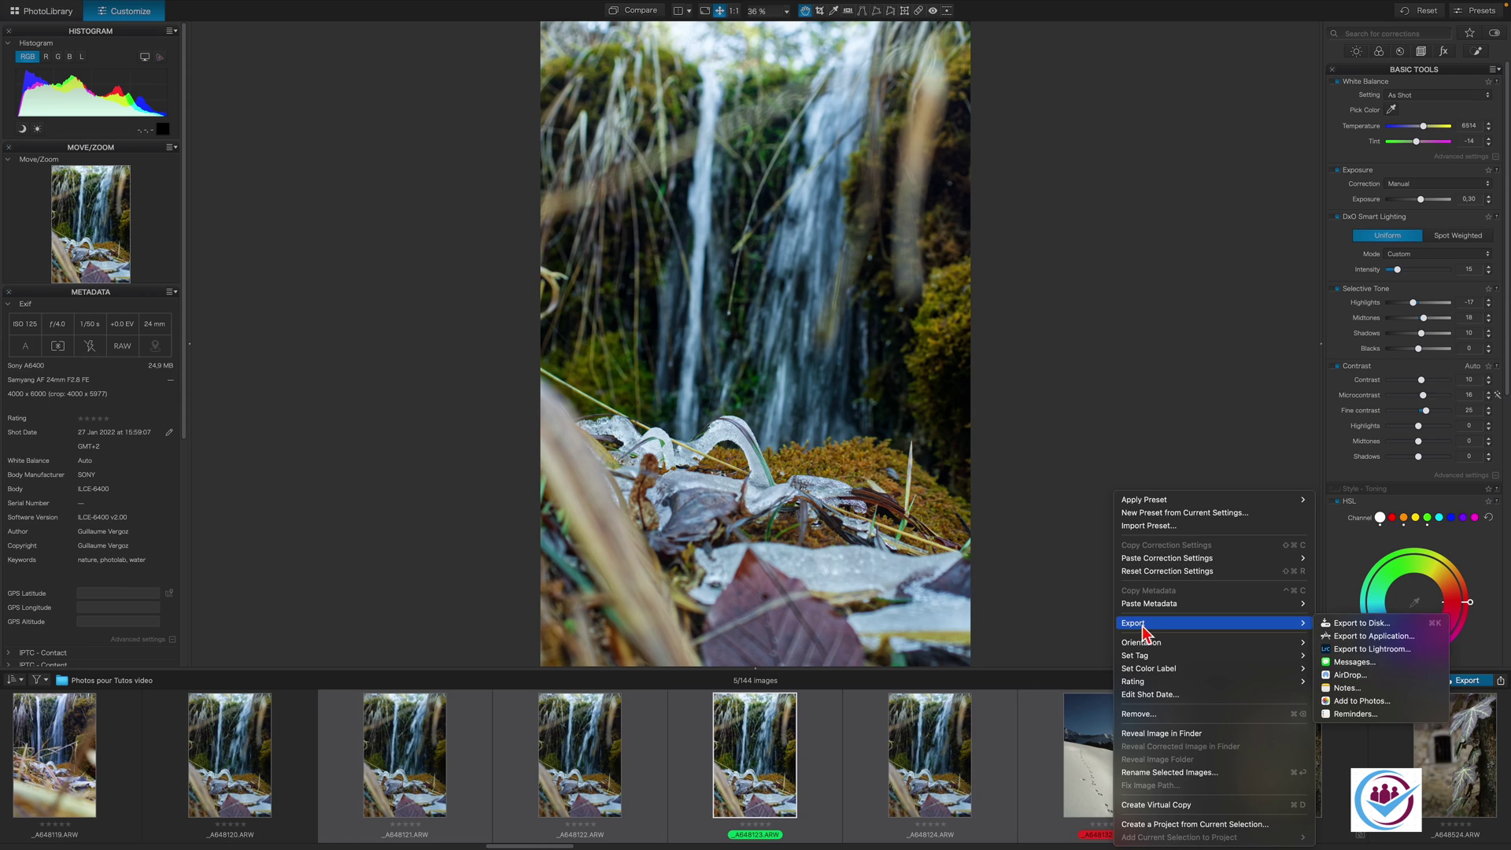
pyautogui.press('Escape')
pyautogui.click(1487, 471)
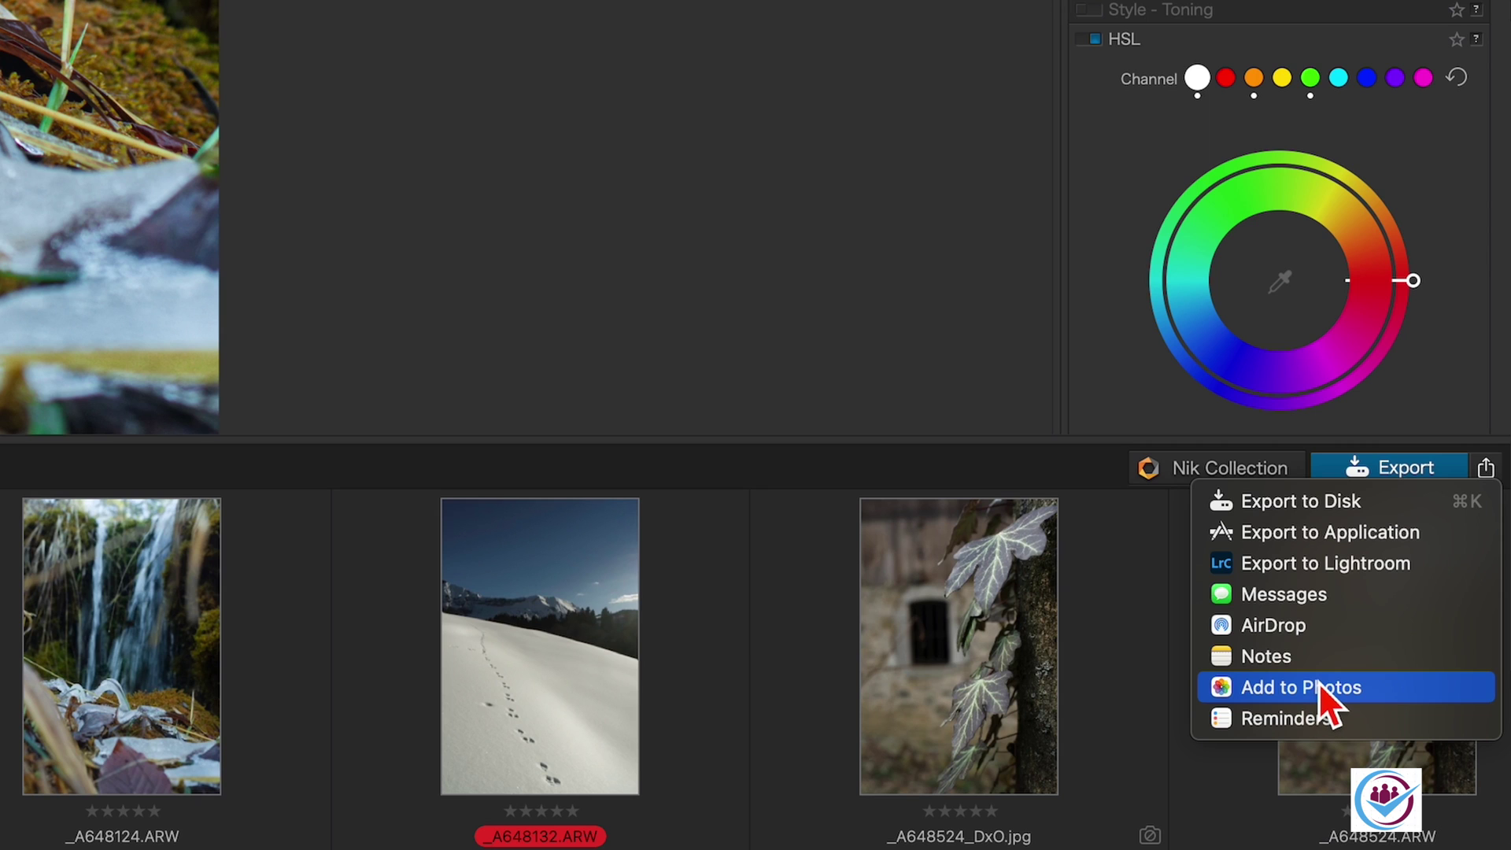
# Step: Open Export to Disk options, review Export Web et réseaux, then return to Sortie standard
pyautogui.click(1391, 508)
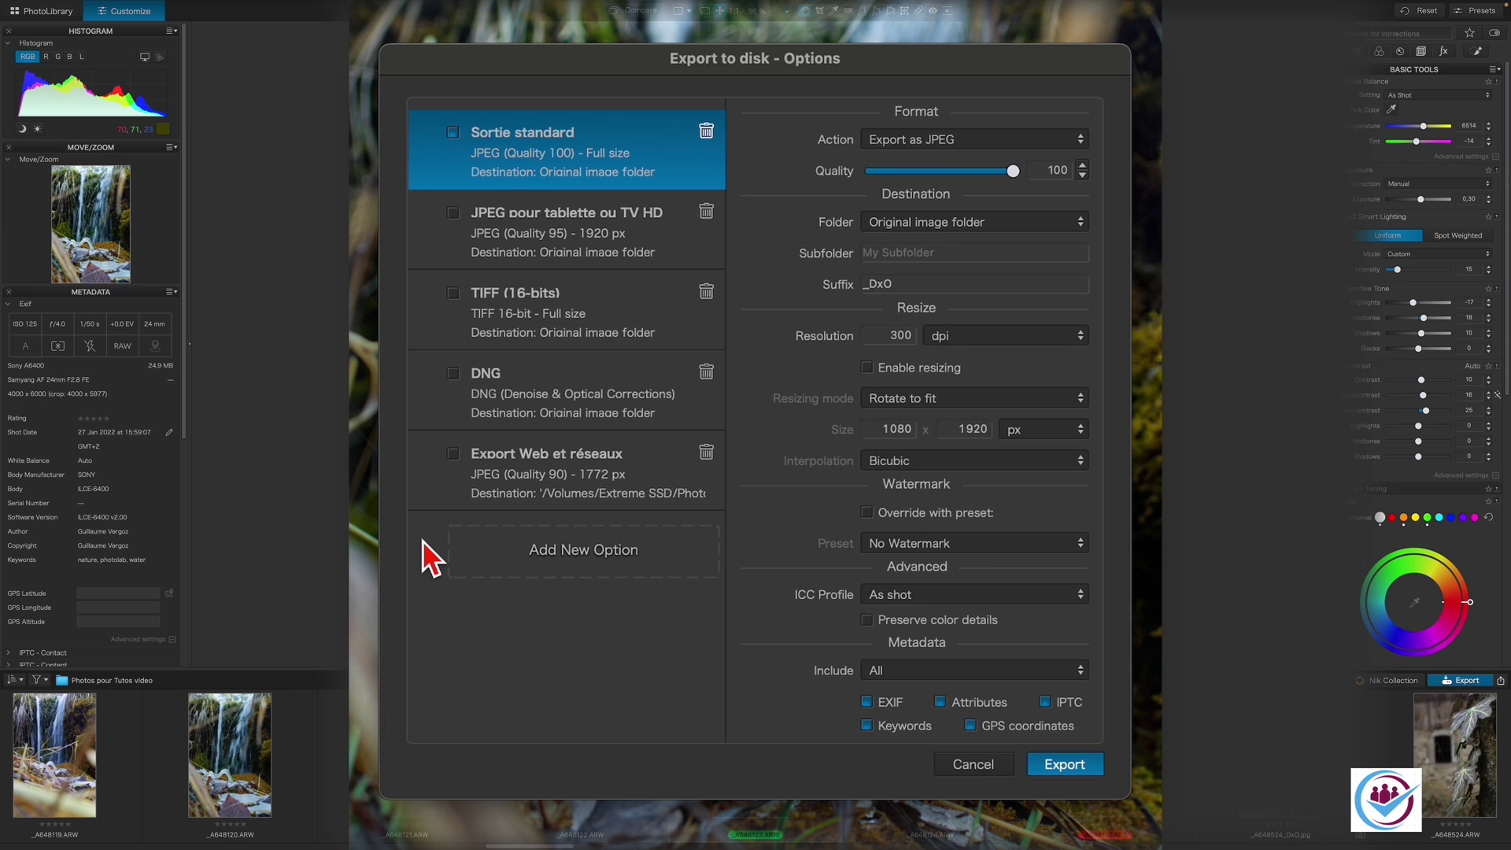
pyautogui.click(560, 480)
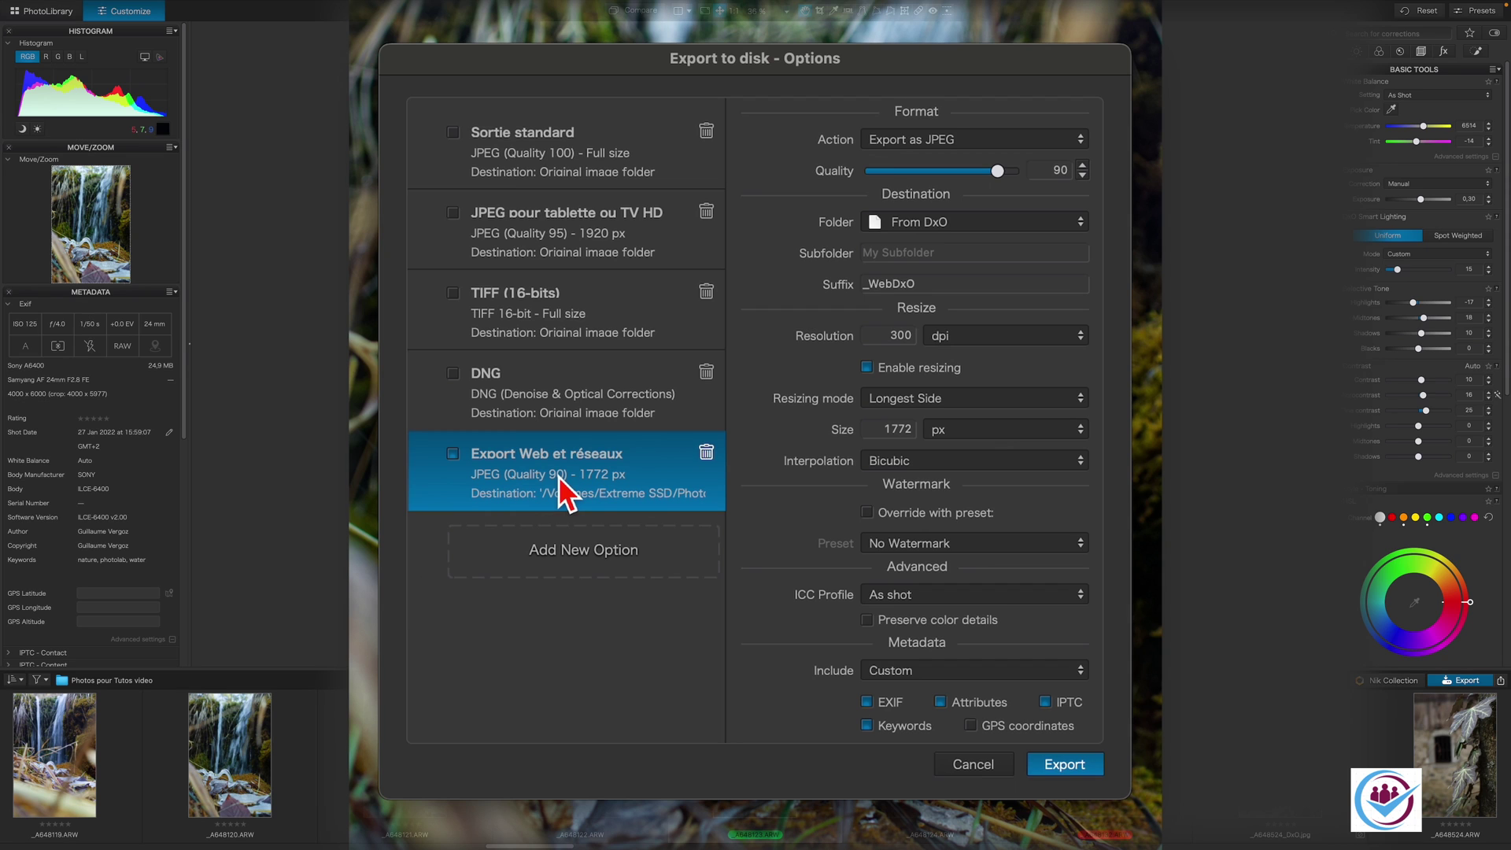
pyautogui.press('Up')
pyautogui.press('Up')
pyautogui.press('Up')
pyautogui.press('Up')
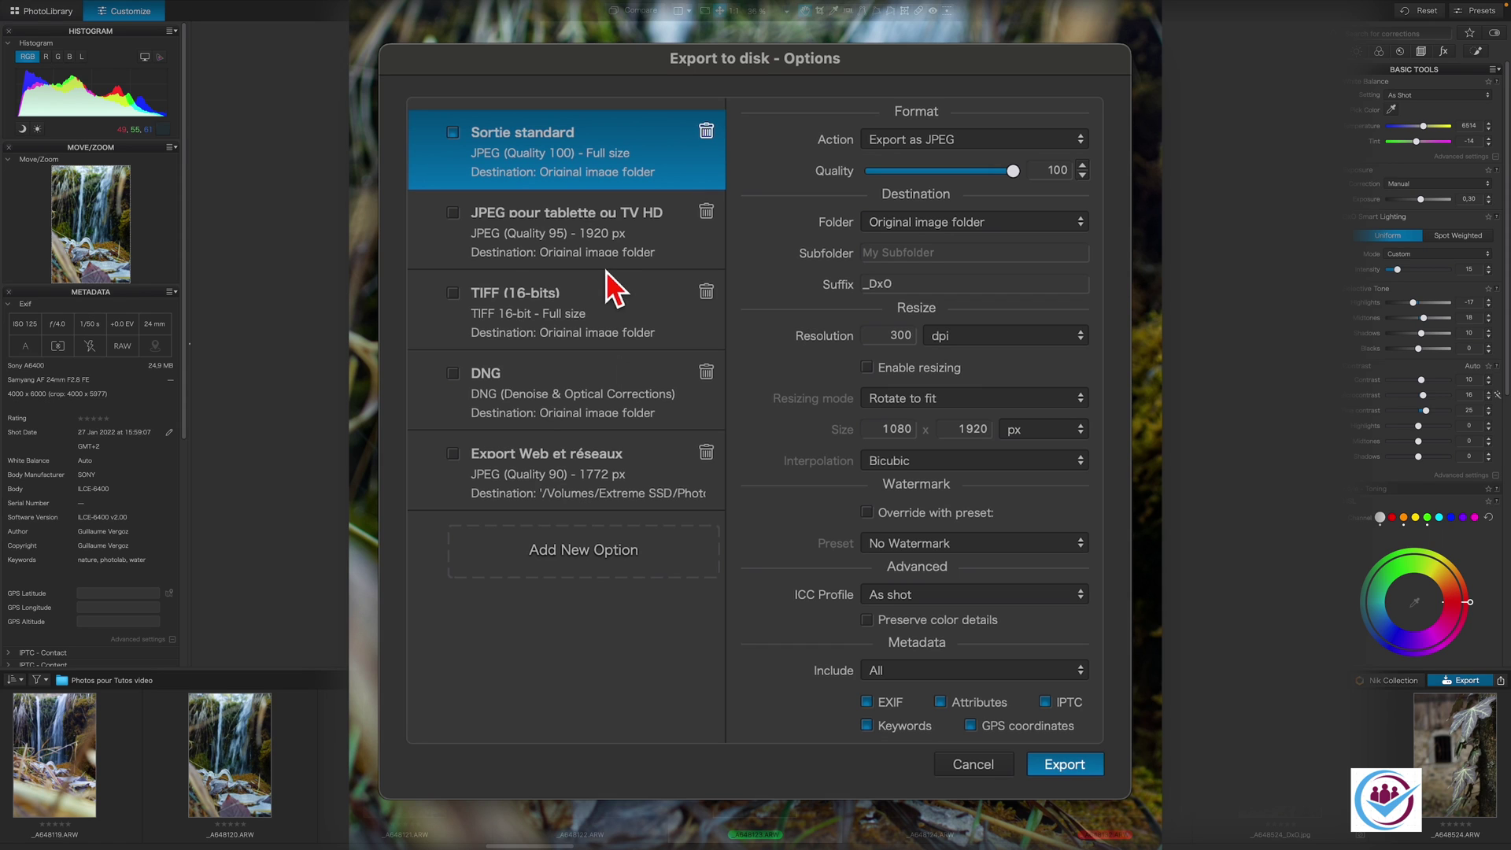
# Step: Tick the JPEG pour tablette ou TV HD, TIFF (16-bits) and DNG presets, then untick them
pyautogui.click(453, 214)
pyautogui.click(455, 294)
pyautogui.click(454, 373)
pyautogui.click(1066, 765)
# Step: Keep JPEG as the Sortie standard format and adjust its quality slider
pyautogui.click(1037, 143)
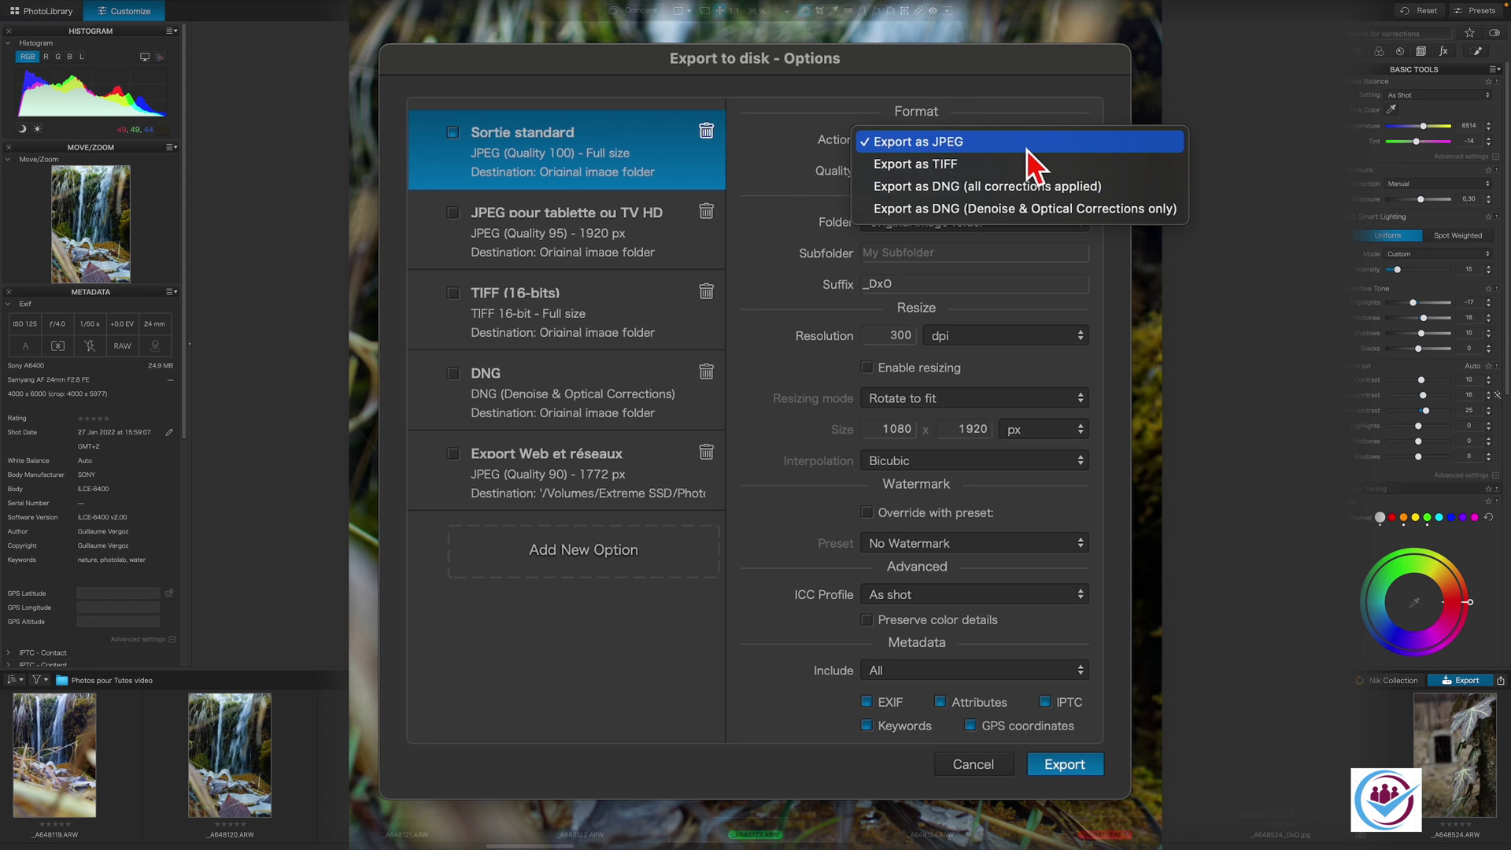
pyautogui.click(1026, 143)
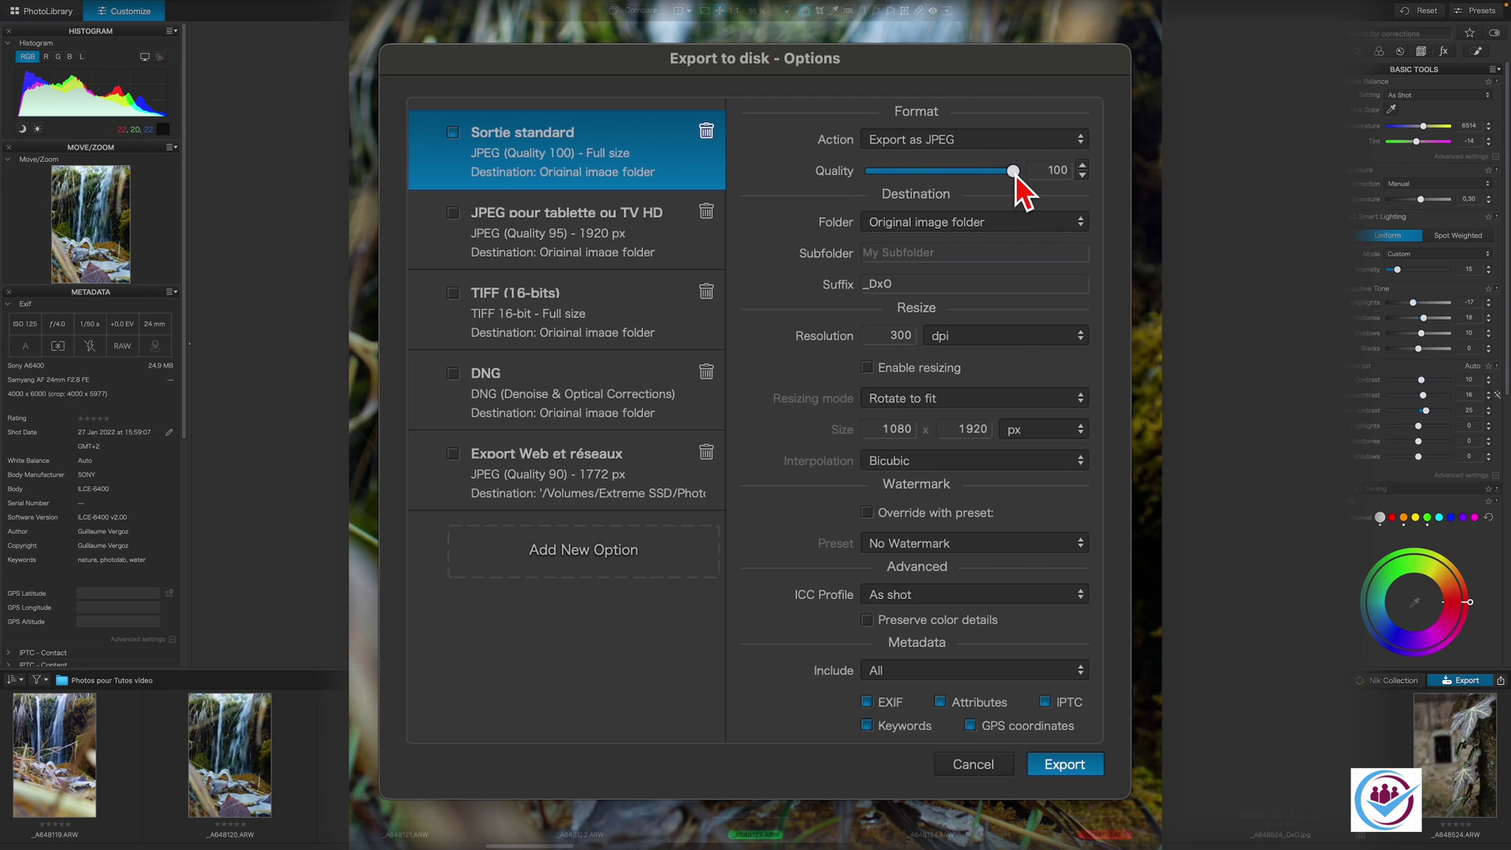
pyautogui.moveTo(1015, 176)
pyautogui.mouseDown()
pyautogui.moveTo(908, 172)
pyautogui.moveTo(1031, 187)
pyautogui.mouseUp()
# Step: Try the TIFF 16-bit and DNG (denoise and optical corrections only) export formats
pyautogui.click(1040, 140)
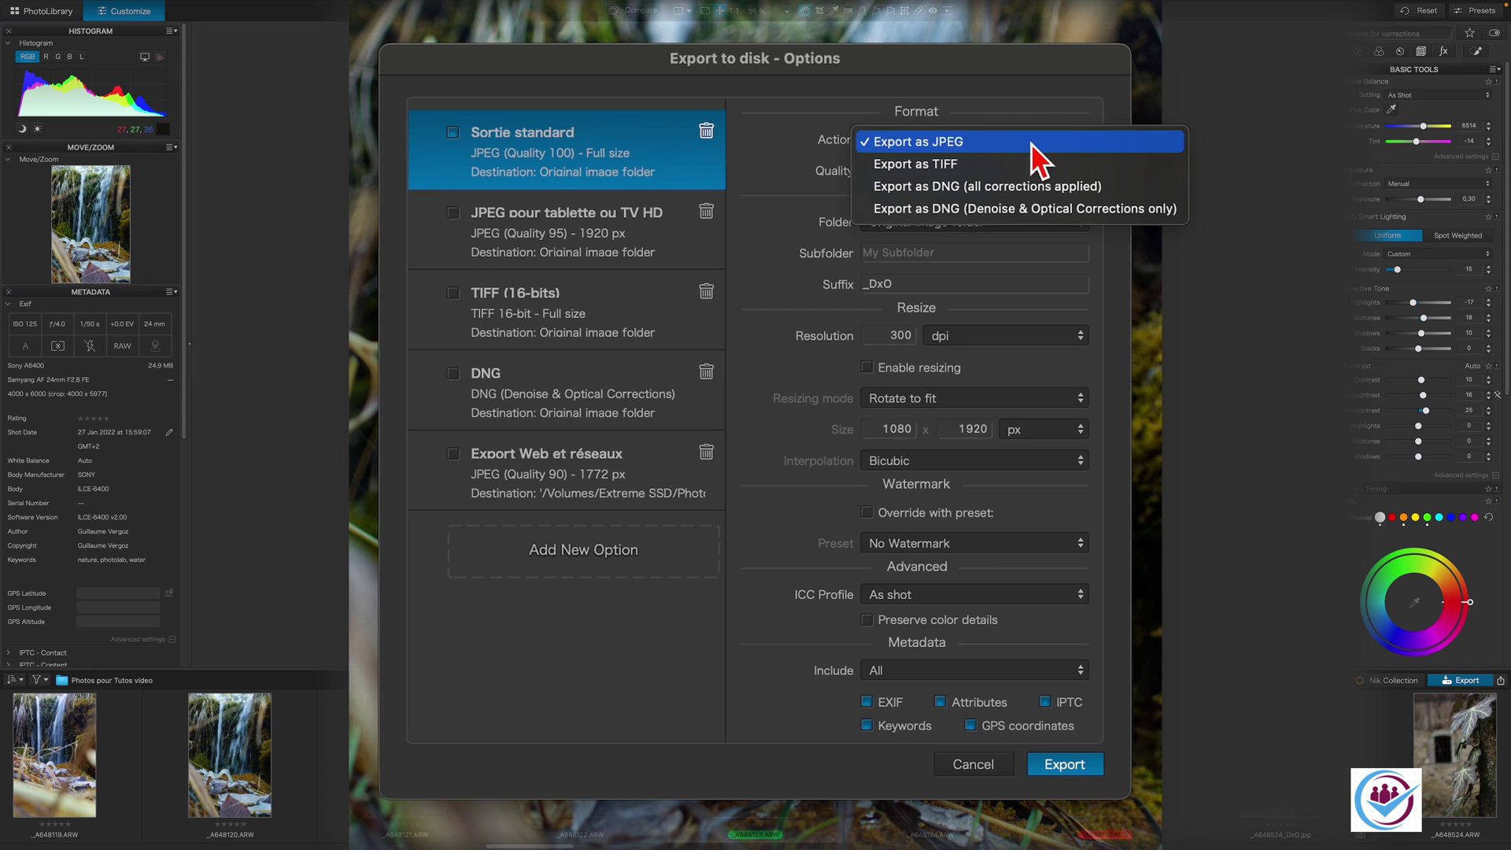
pyautogui.click(1021, 169)
pyautogui.click(1012, 173)
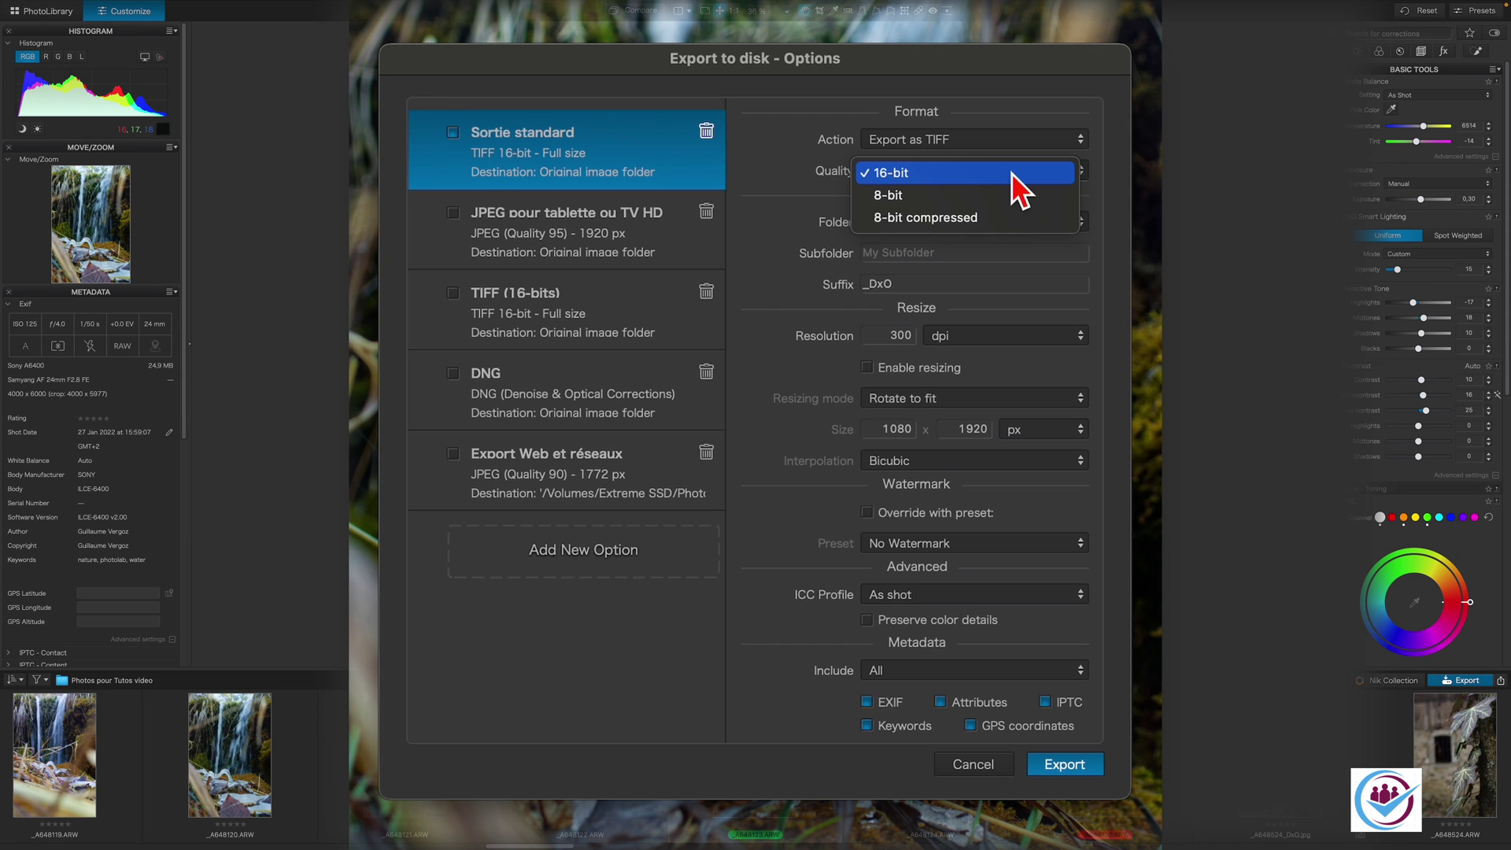
pyautogui.click(1012, 172)
pyautogui.click(1023, 139)
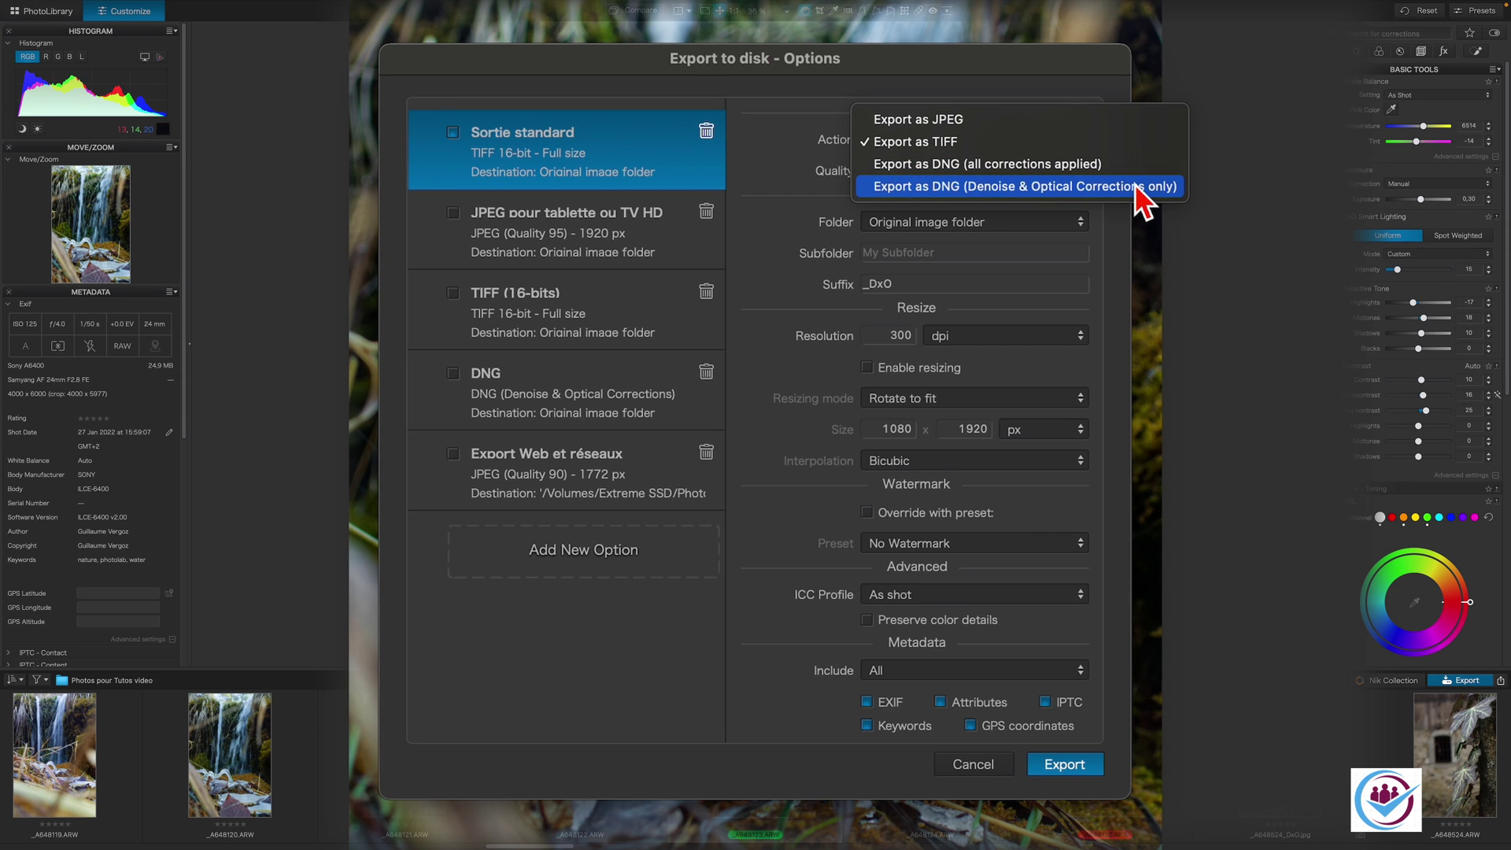
pyautogui.click(1133, 187)
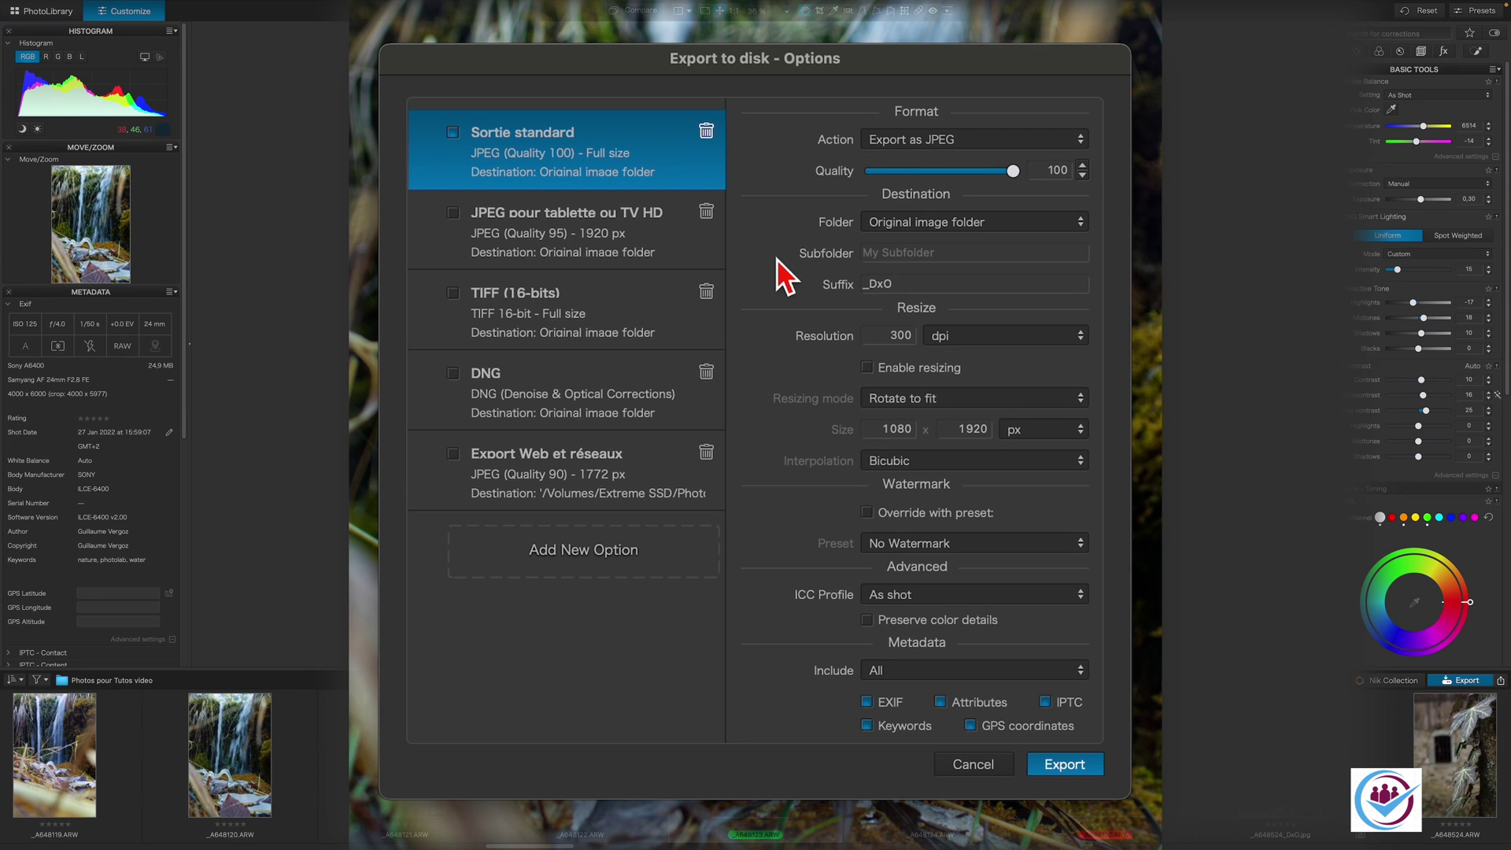
# Step: Change the Sortie standard destination to a custom folder: the user's home folder
pyautogui.click(1037, 225)
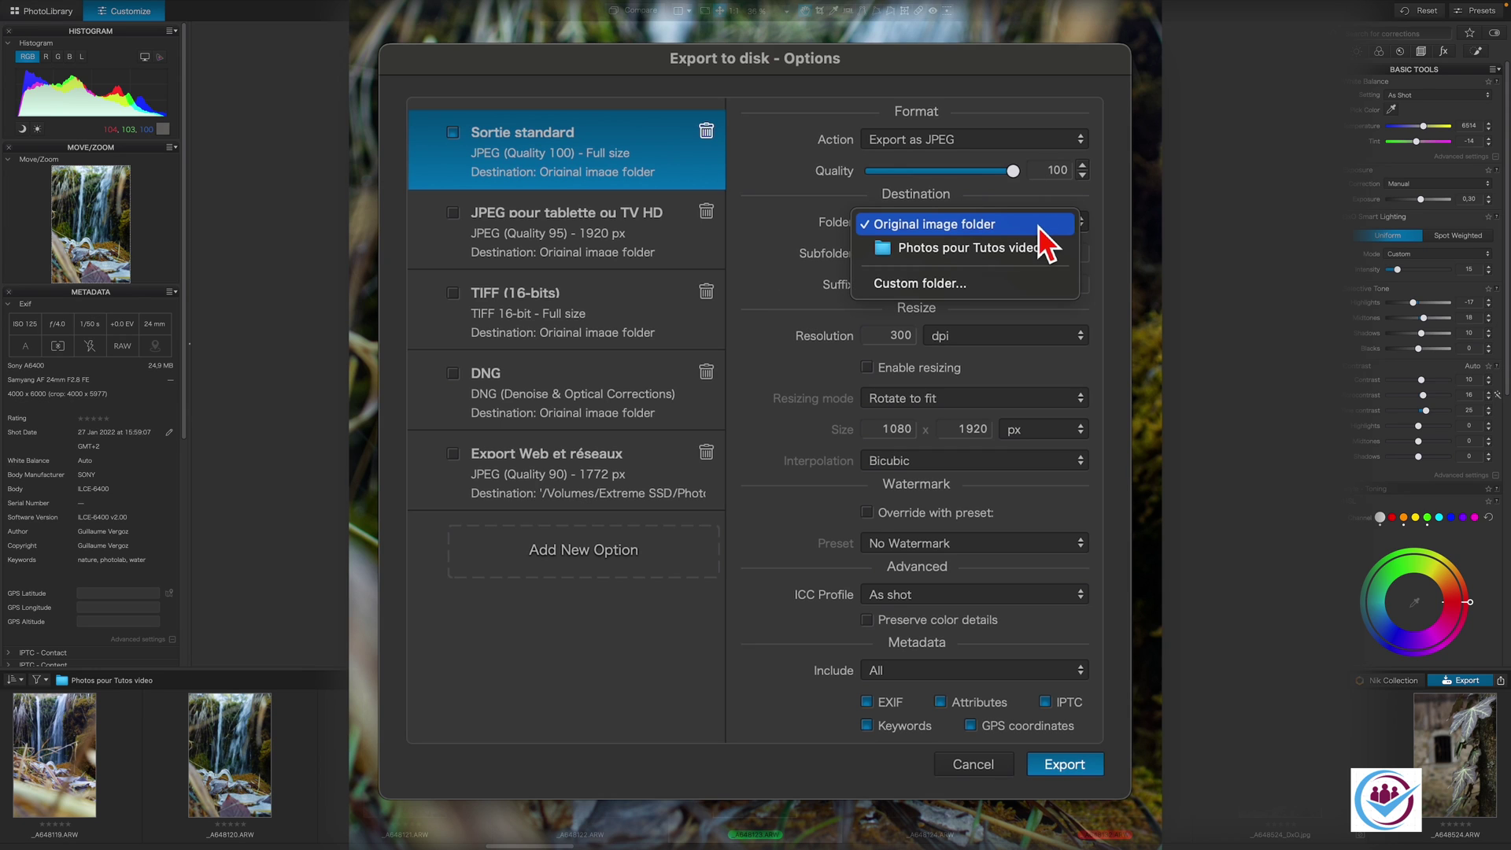
pyautogui.click(974, 286)
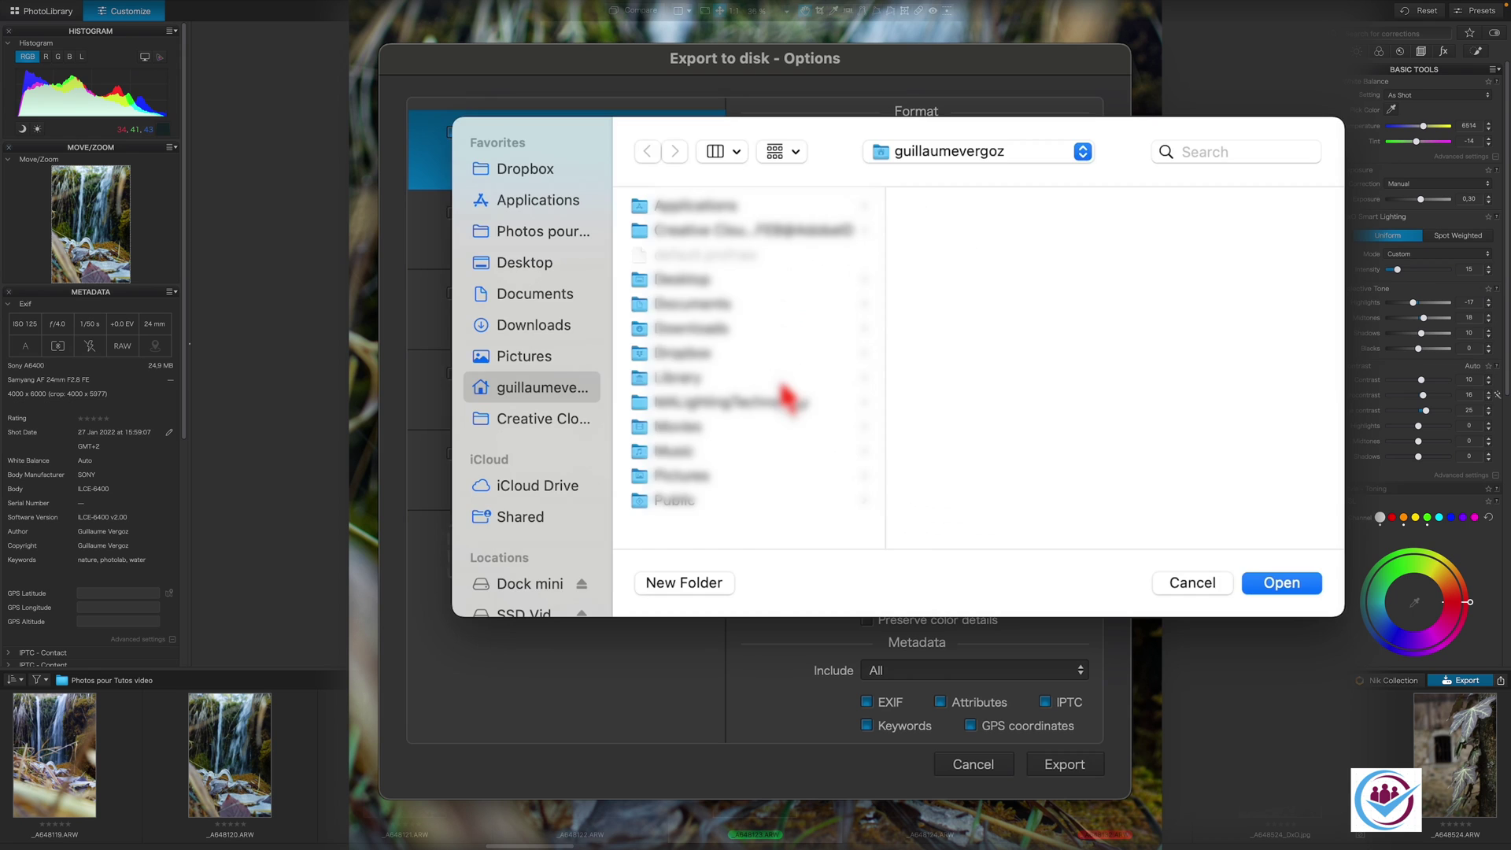
pyautogui.press('Return')
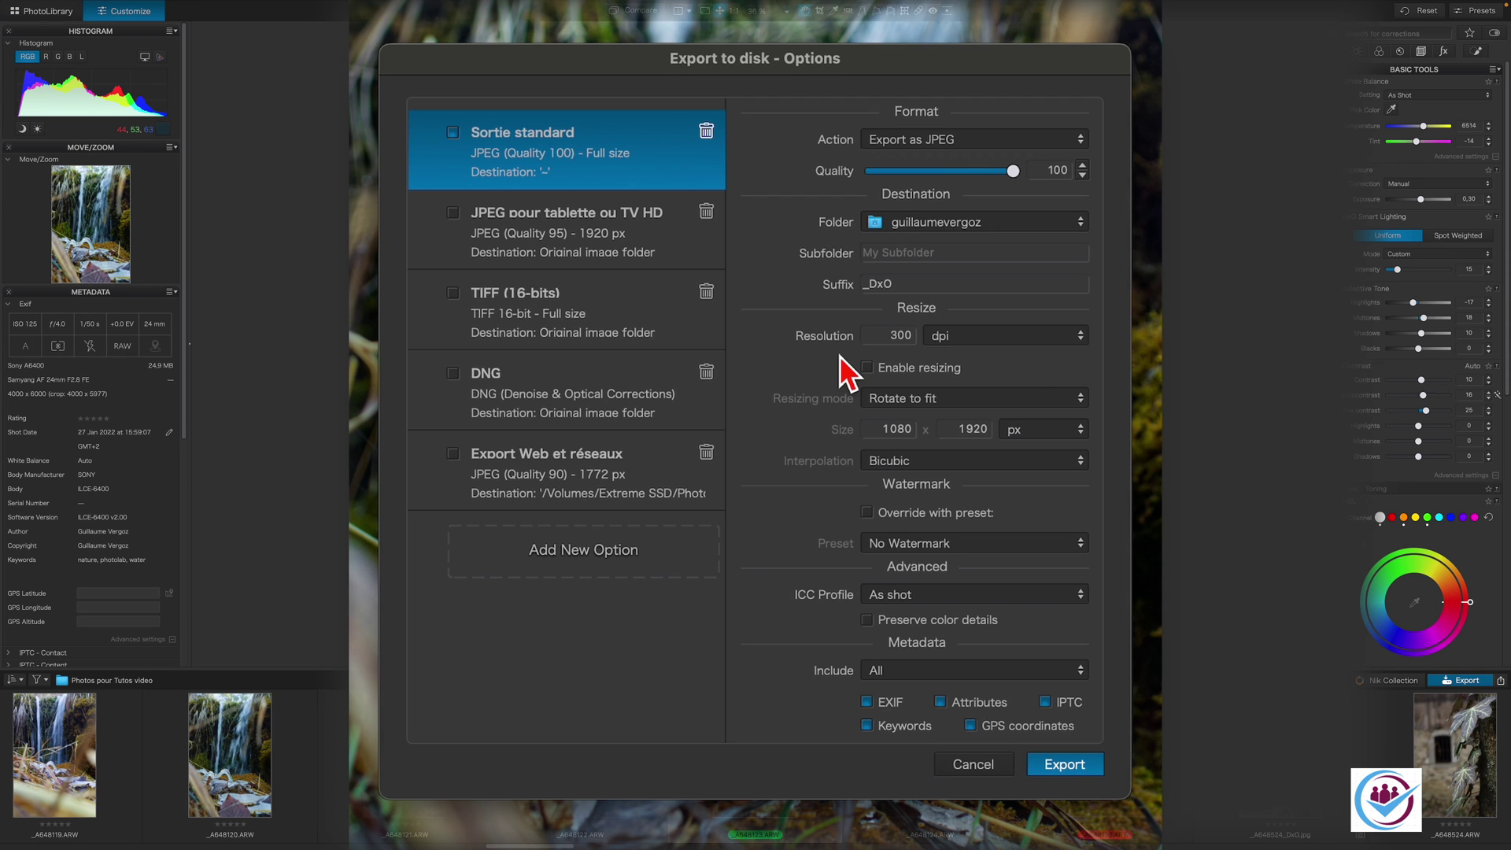
pyautogui.click(1031, 337)
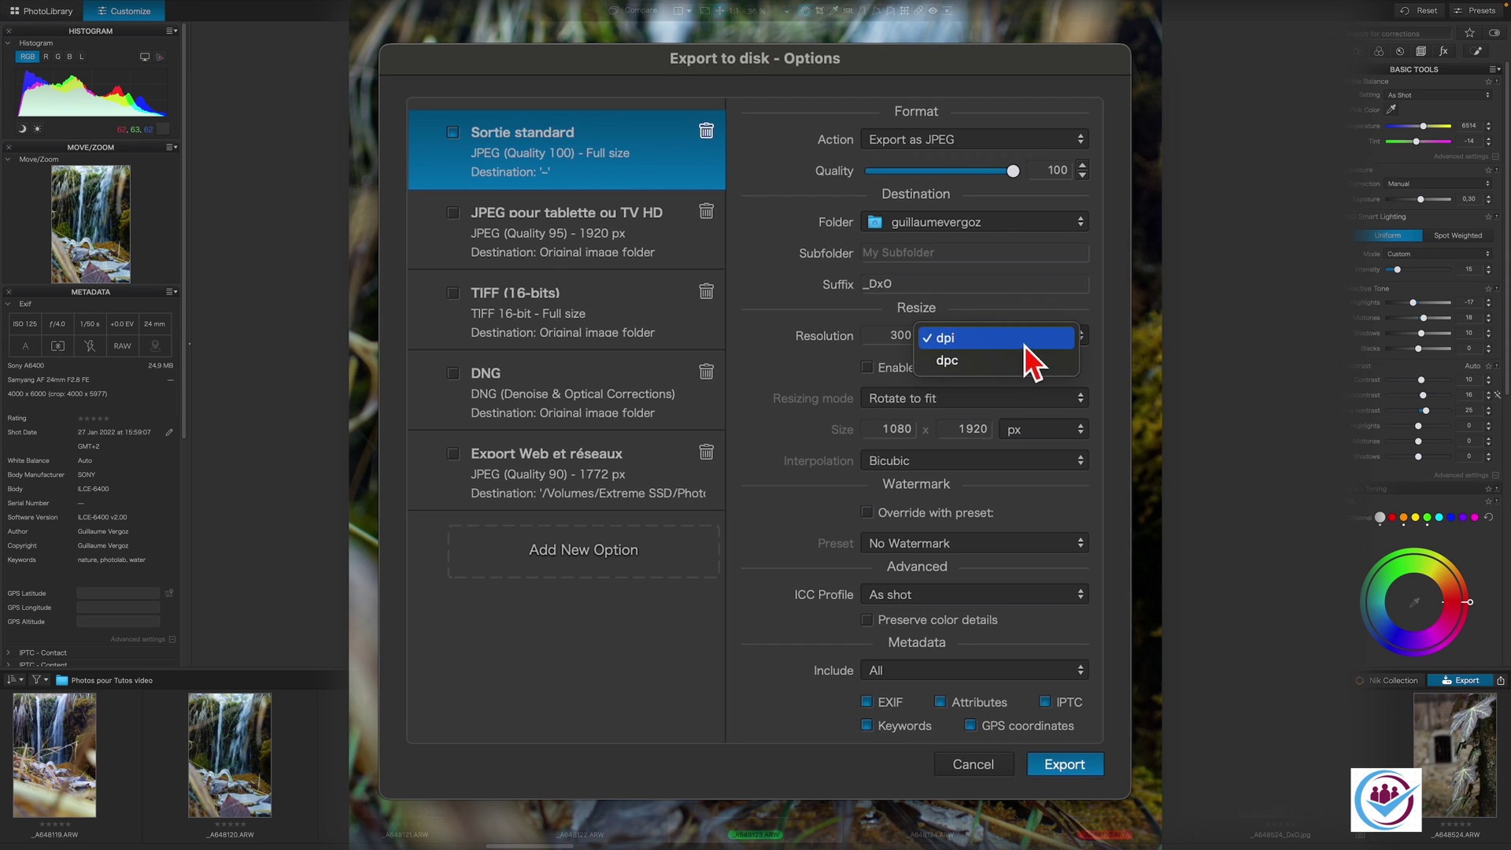
pyautogui.click(1023, 339)
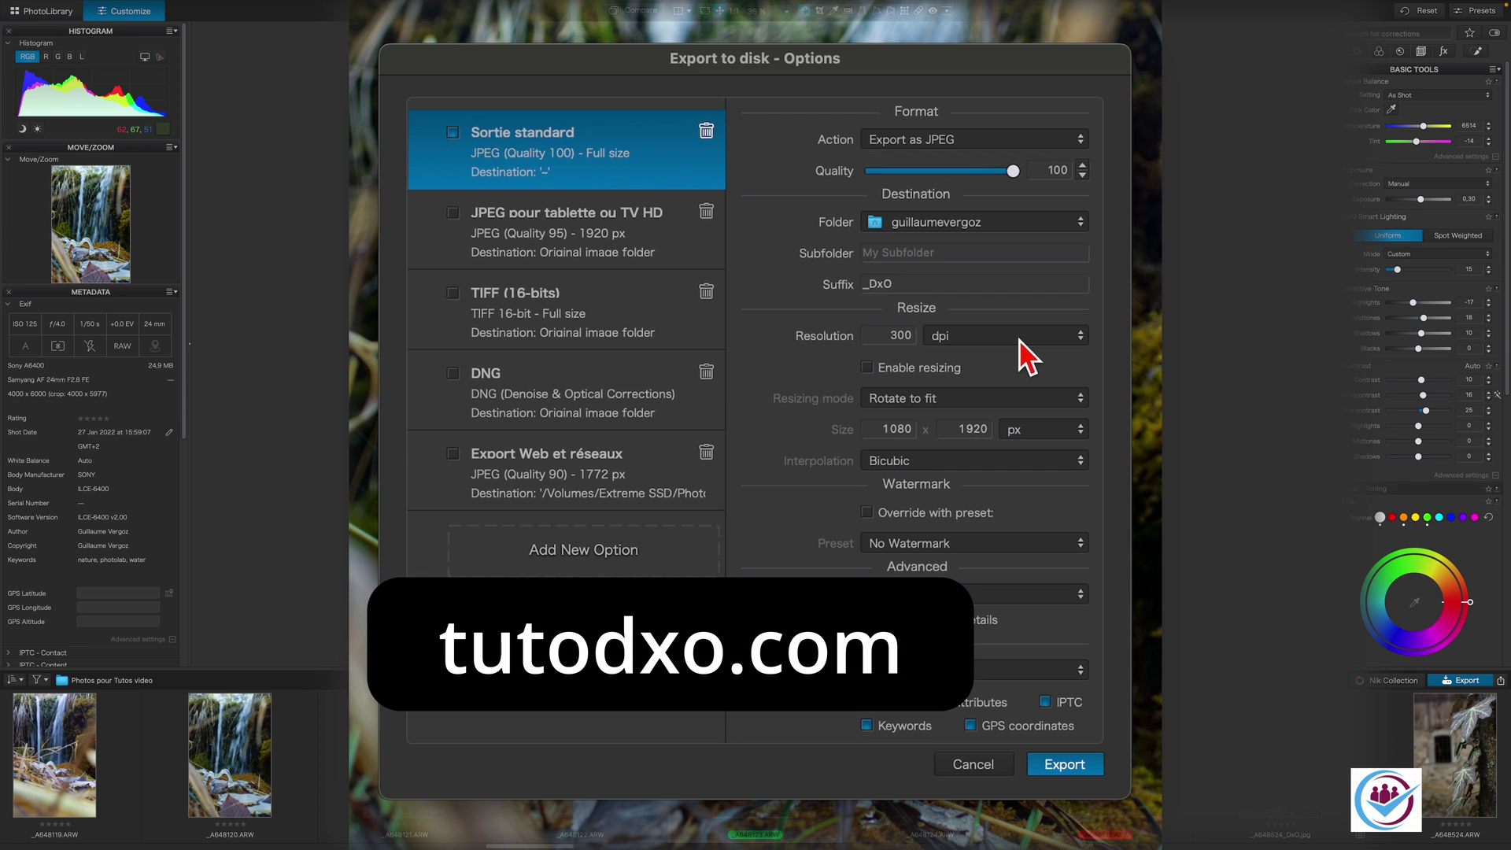
# Step: Enable resizing in Fit mode, keeping px as the unit for 1080 × 1920
pyautogui.click(867, 368)
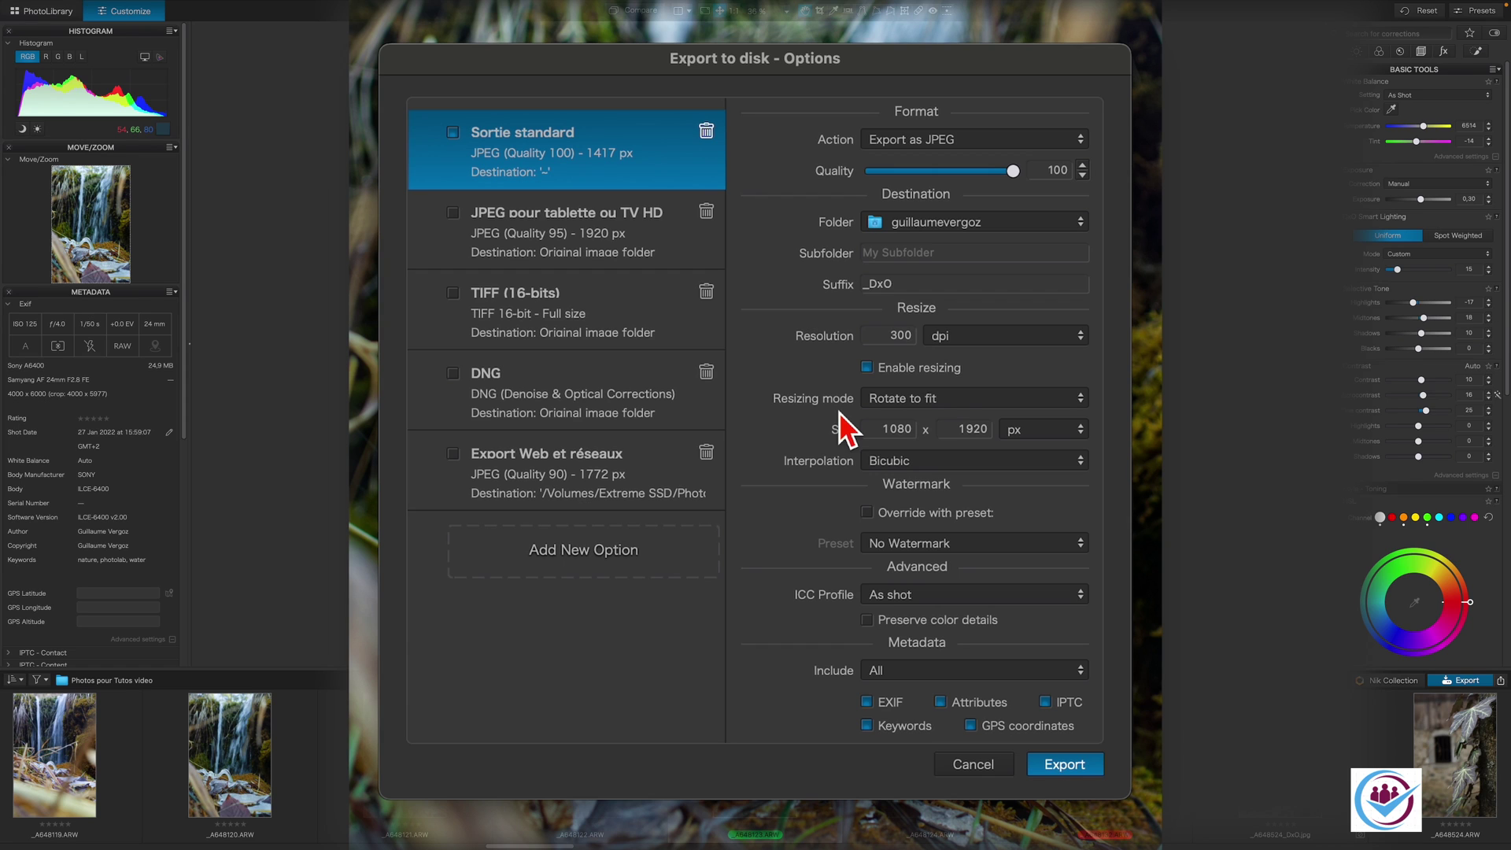
pyautogui.click(968, 400)
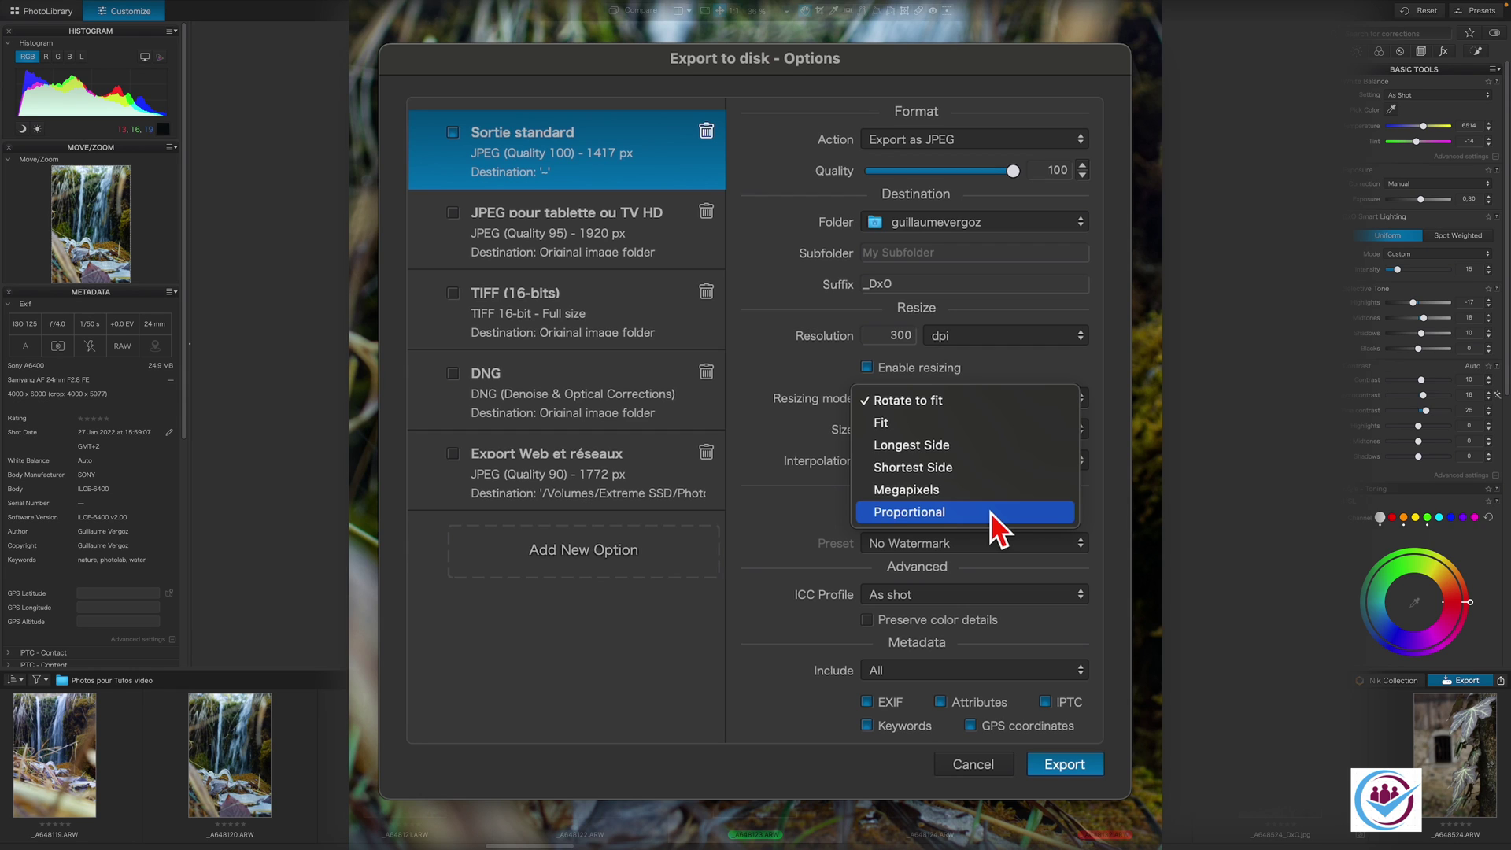
pyautogui.click(881, 422)
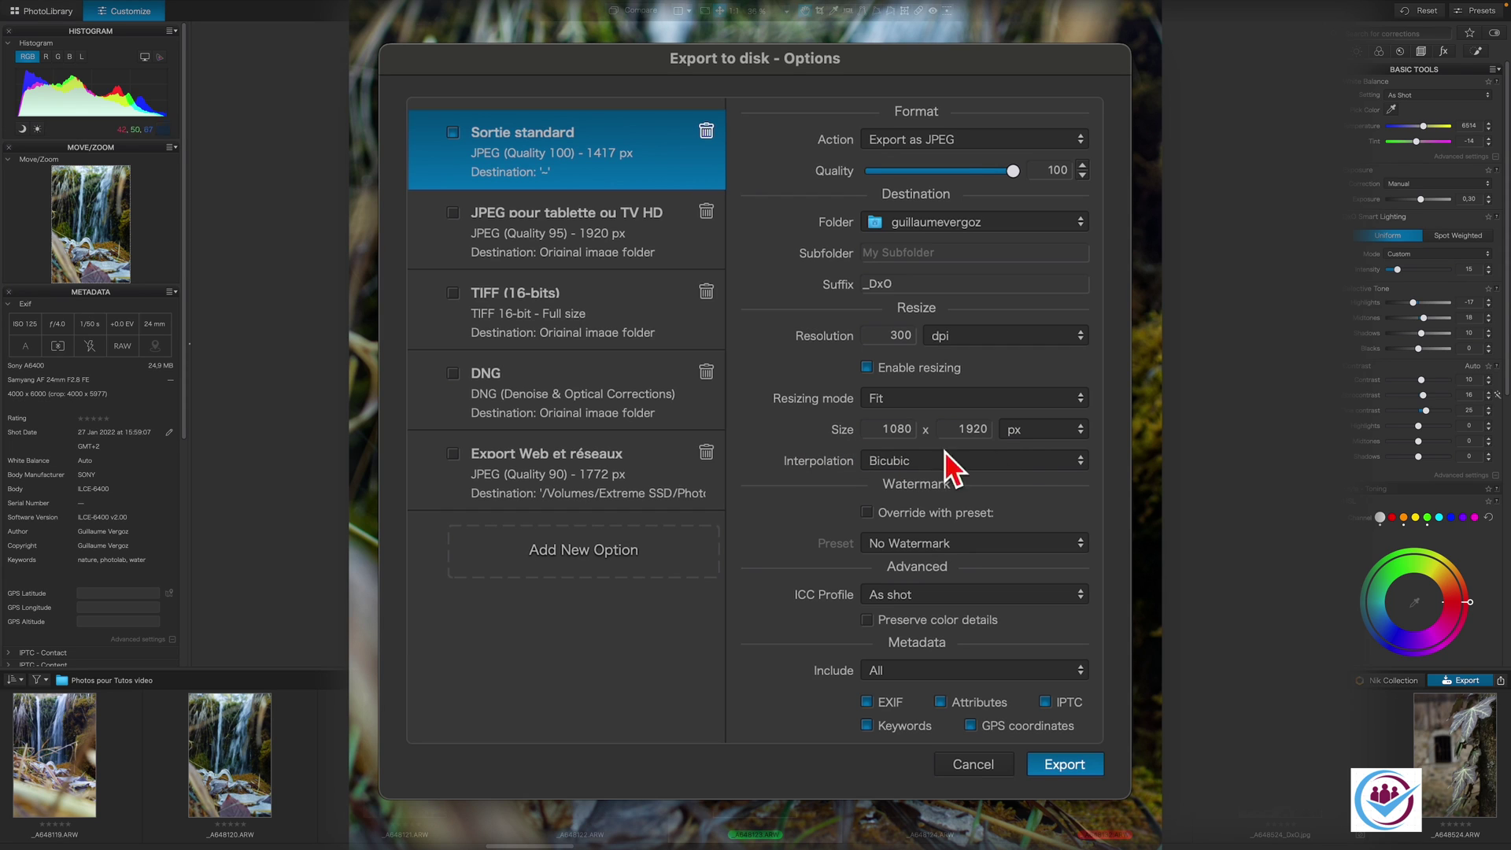
pyautogui.click(1070, 433)
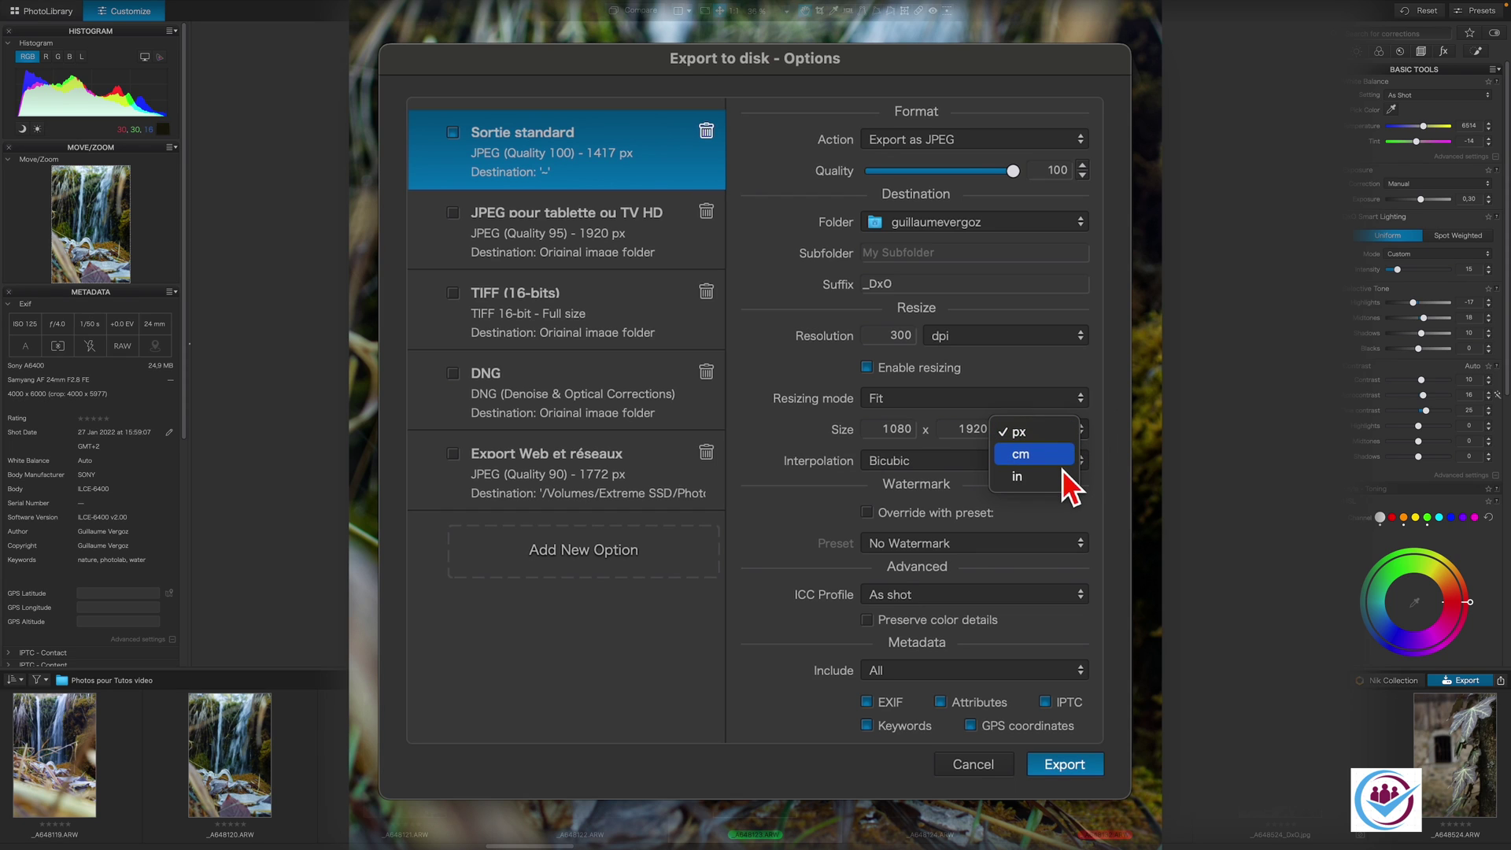
pyautogui.click(1019, 436)
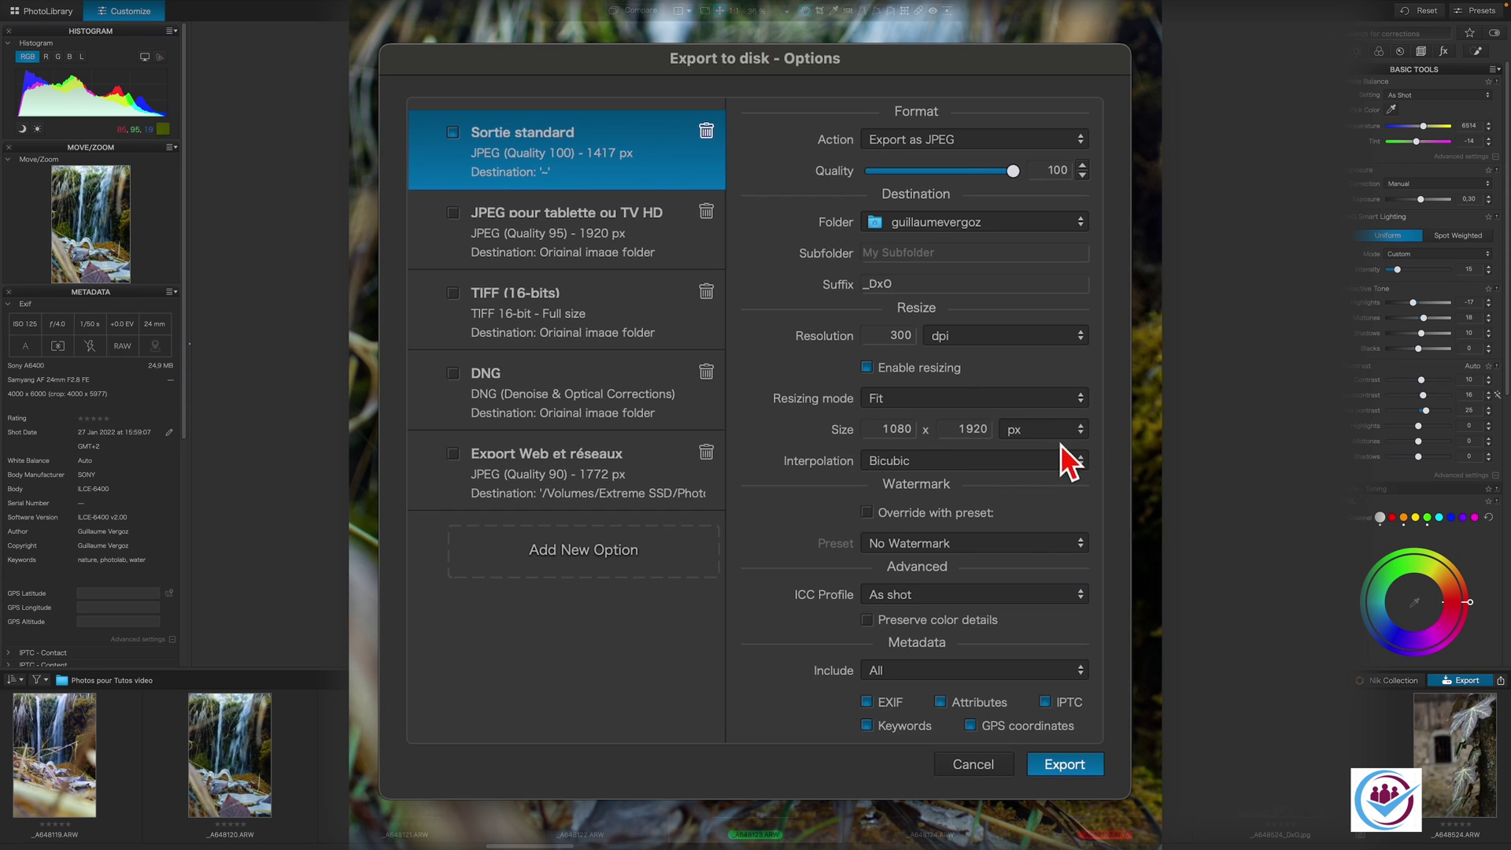
pyautogui.click(950, 464)
# Step: Tick Override with preset for watermarks, keeping No Watermark selected
pyautogui.click(867, 513)
pyautogui.click(976, 543)
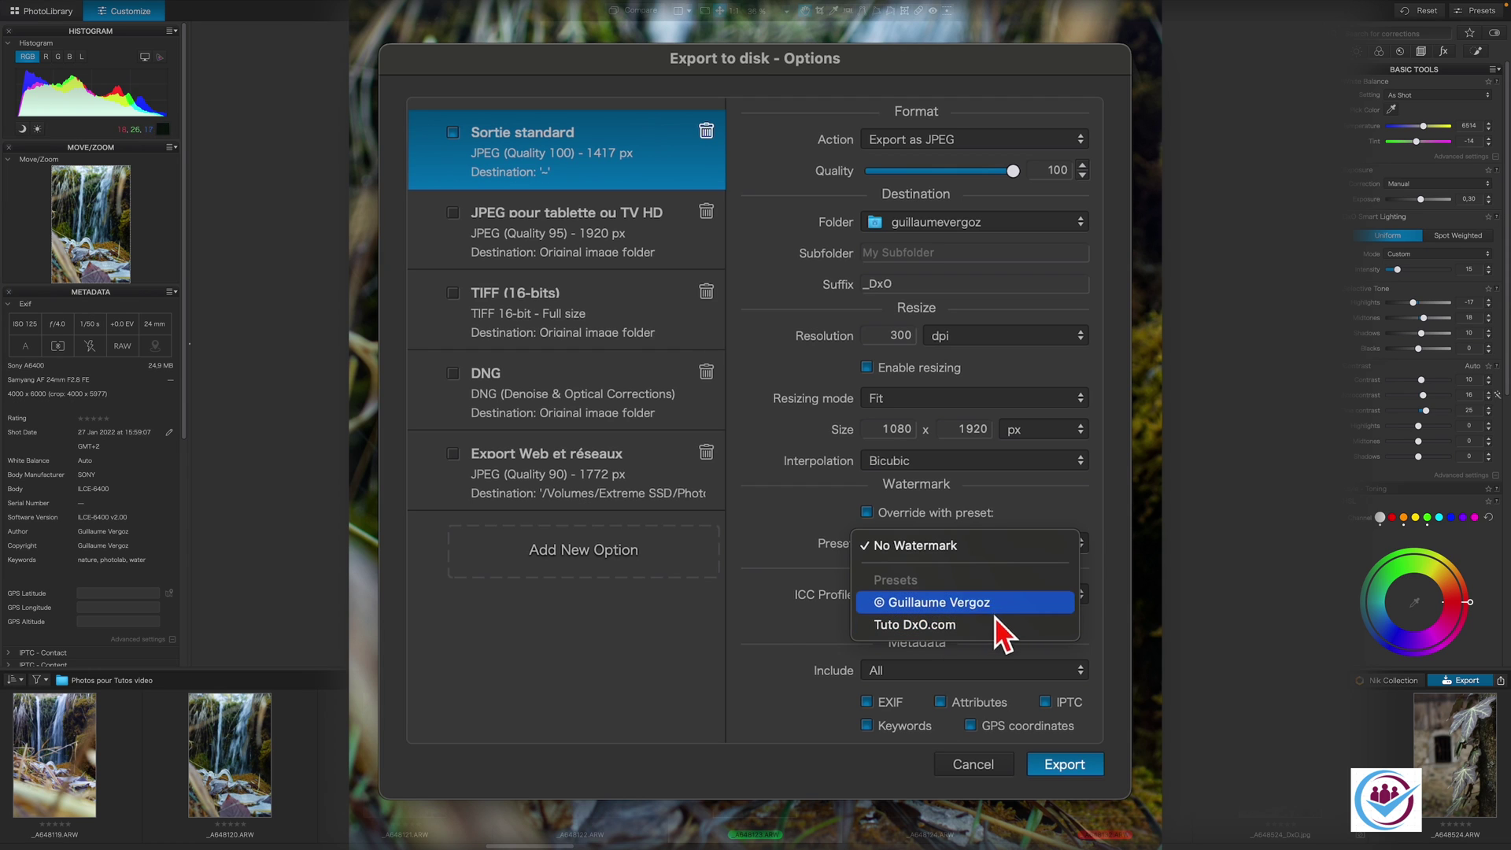
pyautogui.click(775, 607)
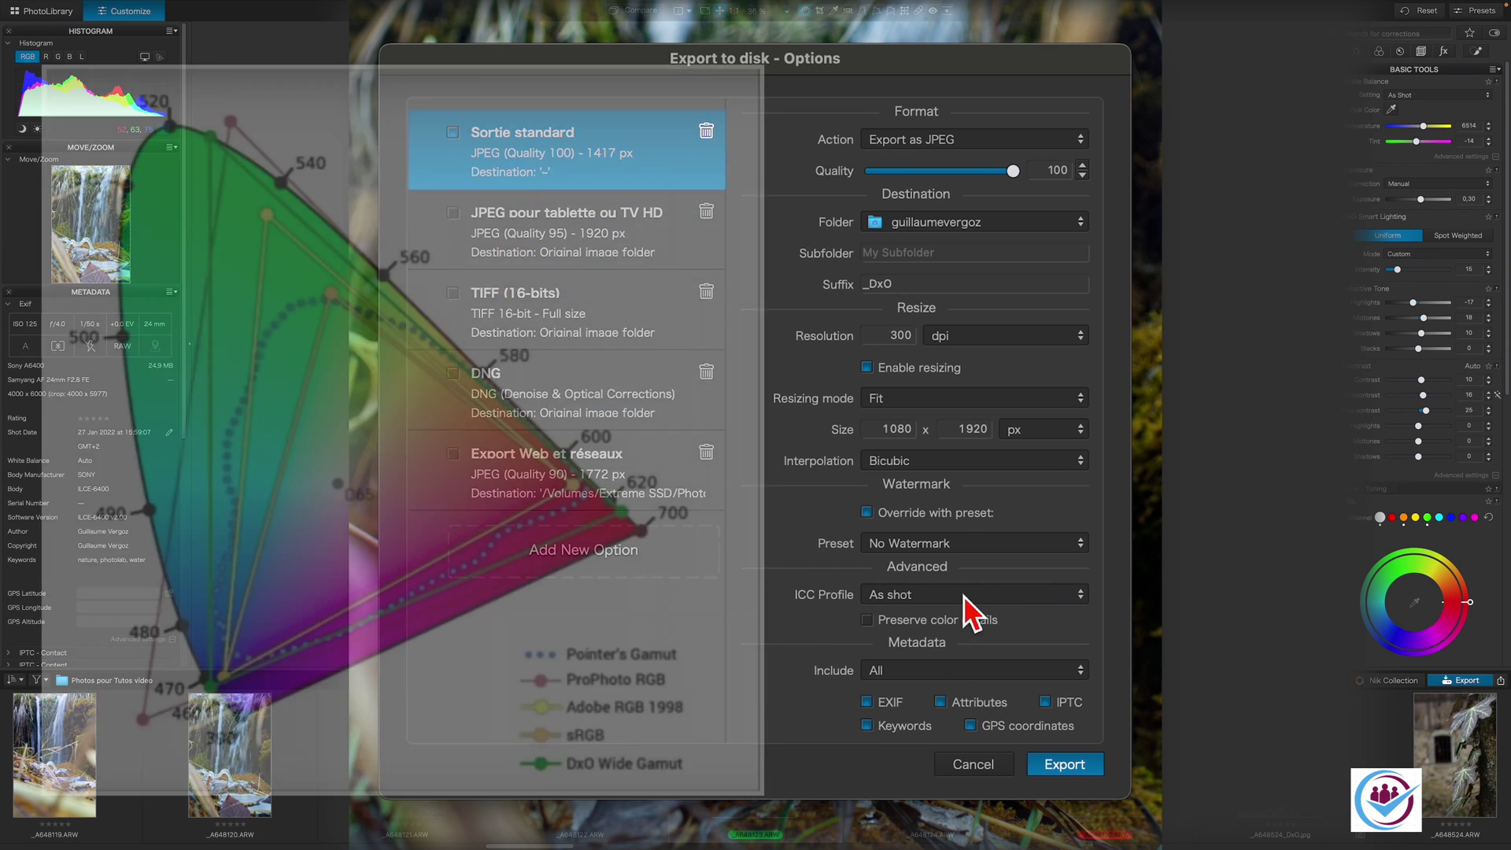
# Step: Keep the ICC profile on As shot and tick Preserve color details
pyautogui.click(964, 598)
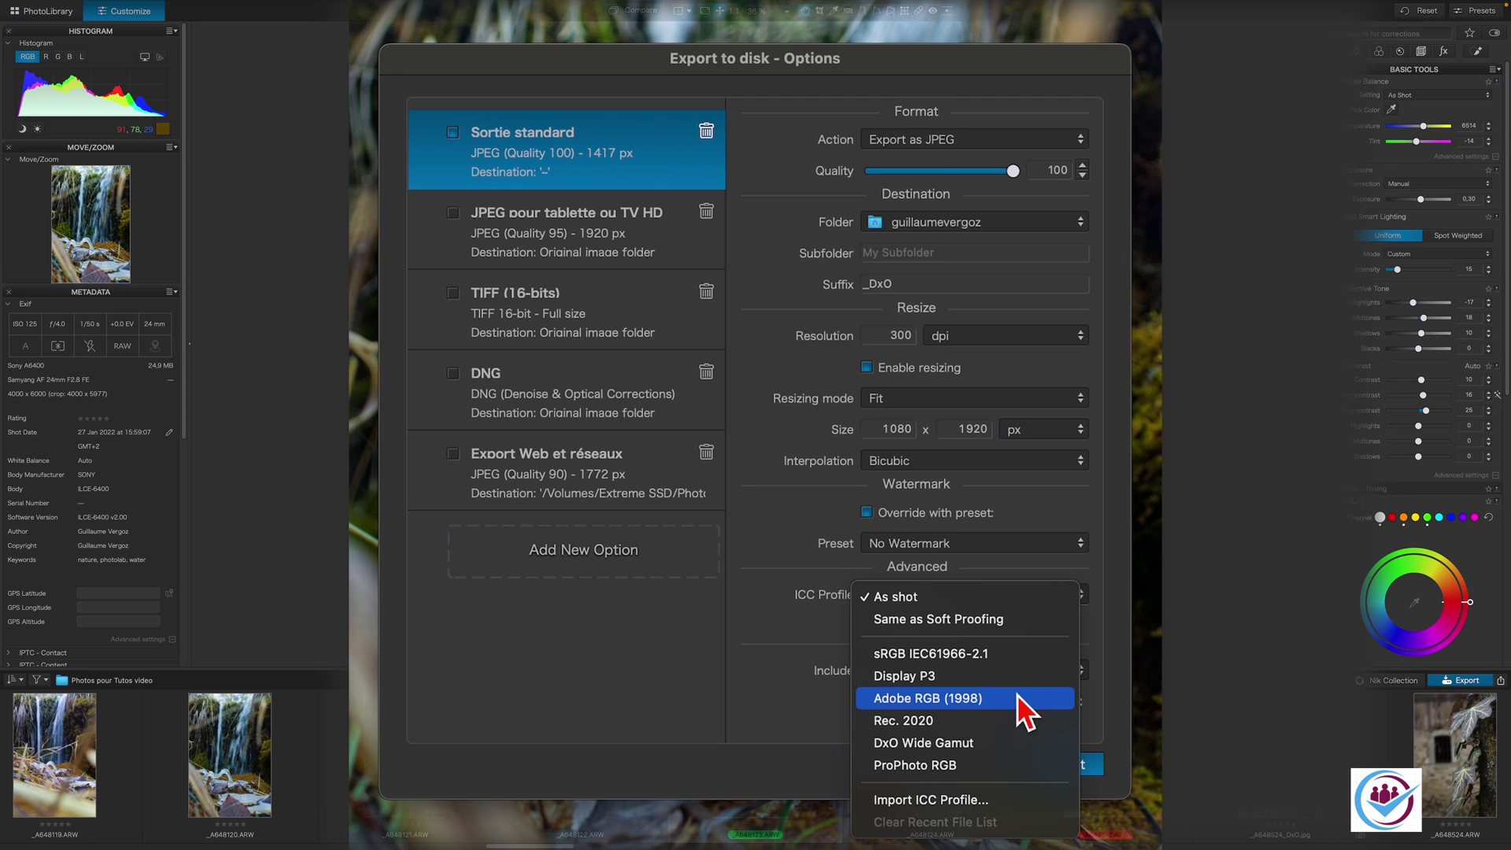
pyautogui.click(775, 708)
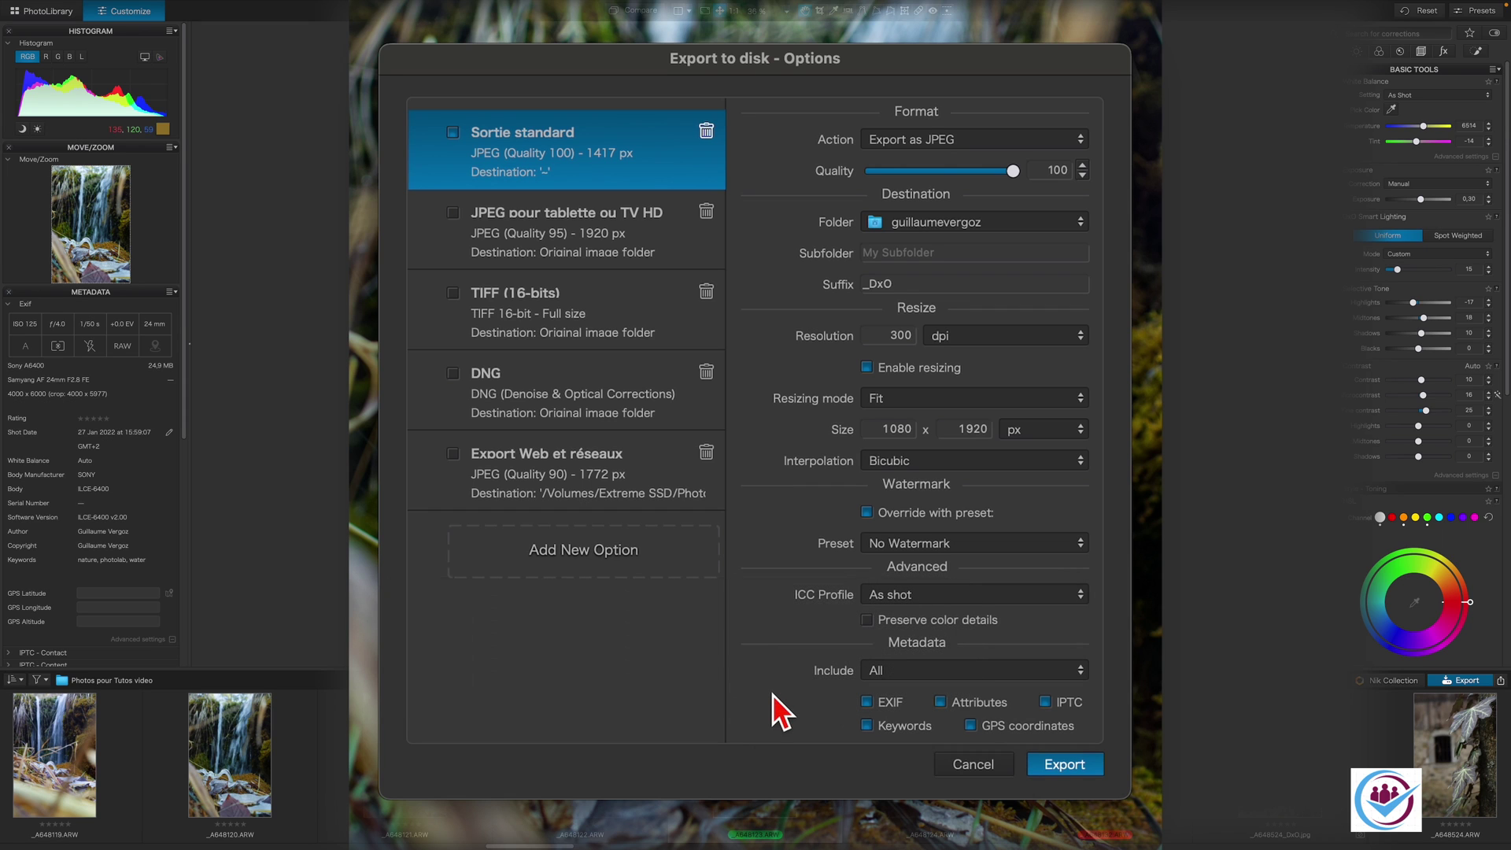
pyautogui.click(867, 621)
# Step: Untick Preserve color details and keep Metadata Include set to All
pyautogui.click(867, 620)
pyautogui.click(946, 672)
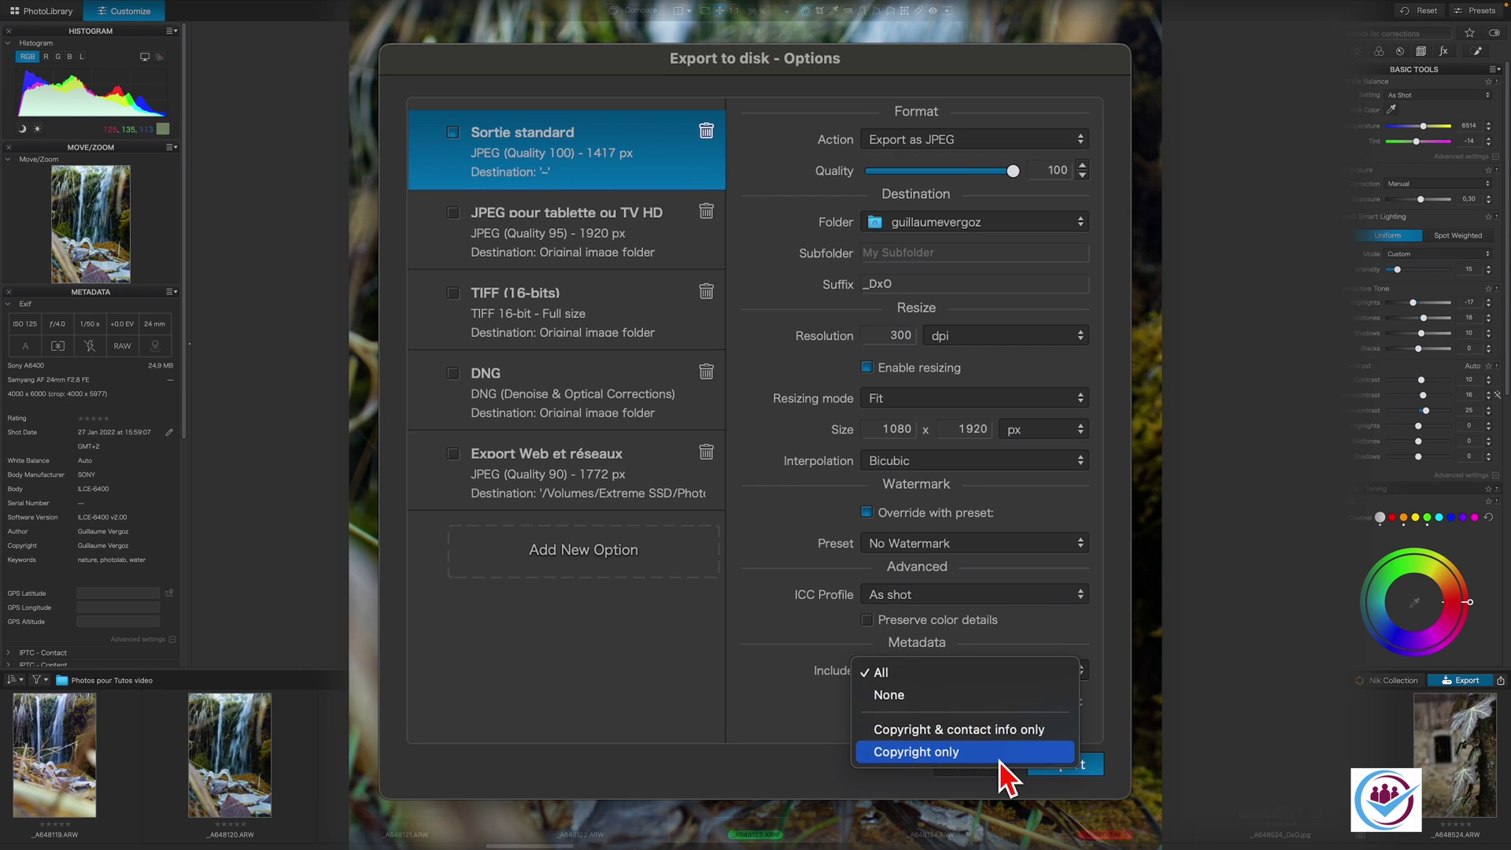
pyautogui.click(814, 725)
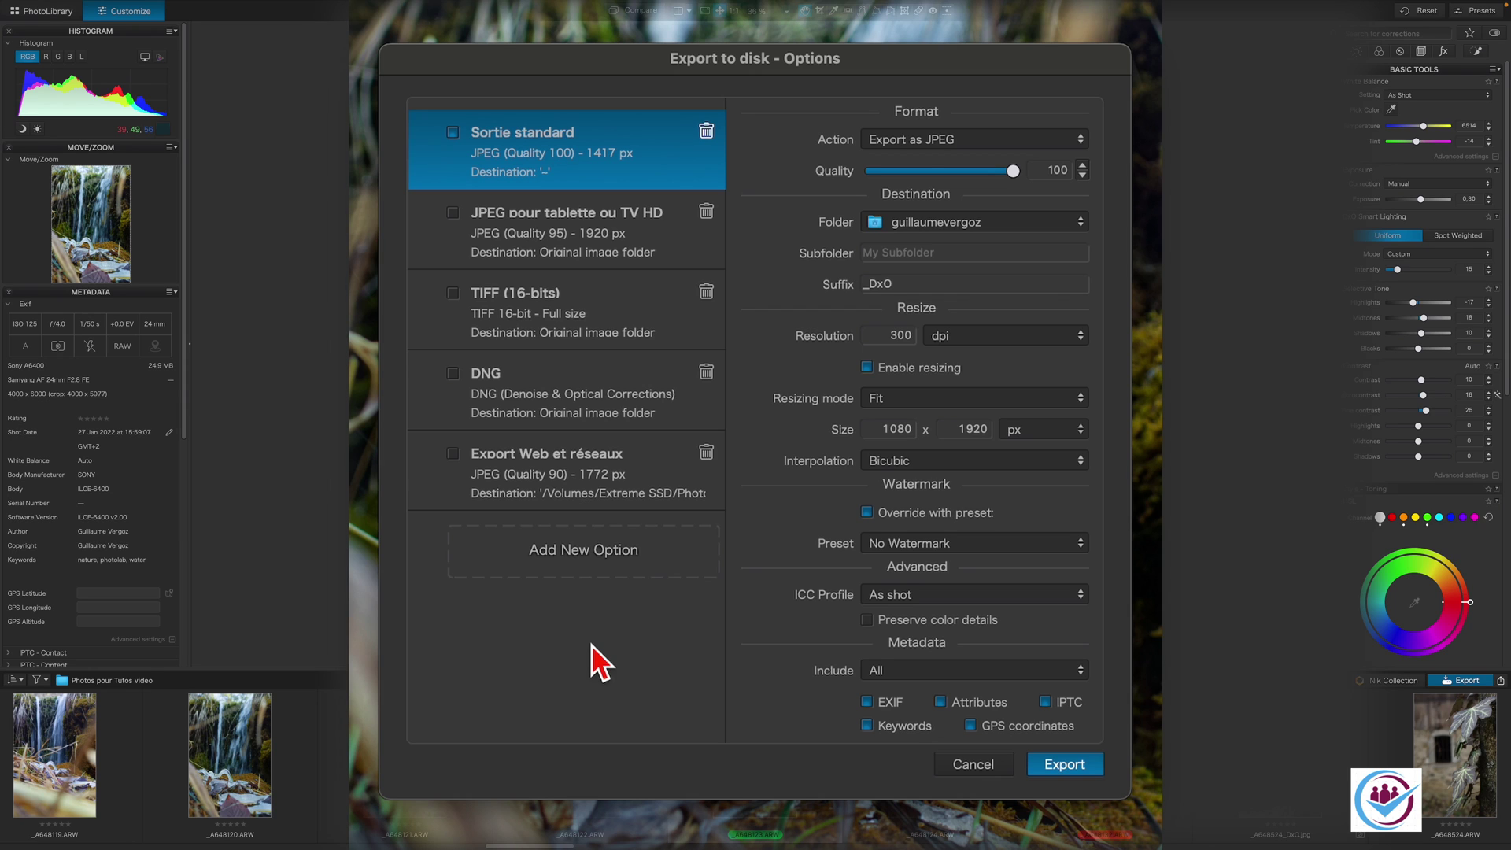
# Step: Add a new export option and rename Output settings 1 to 'Tuto DxO'
pyautogui.click(607, 544)
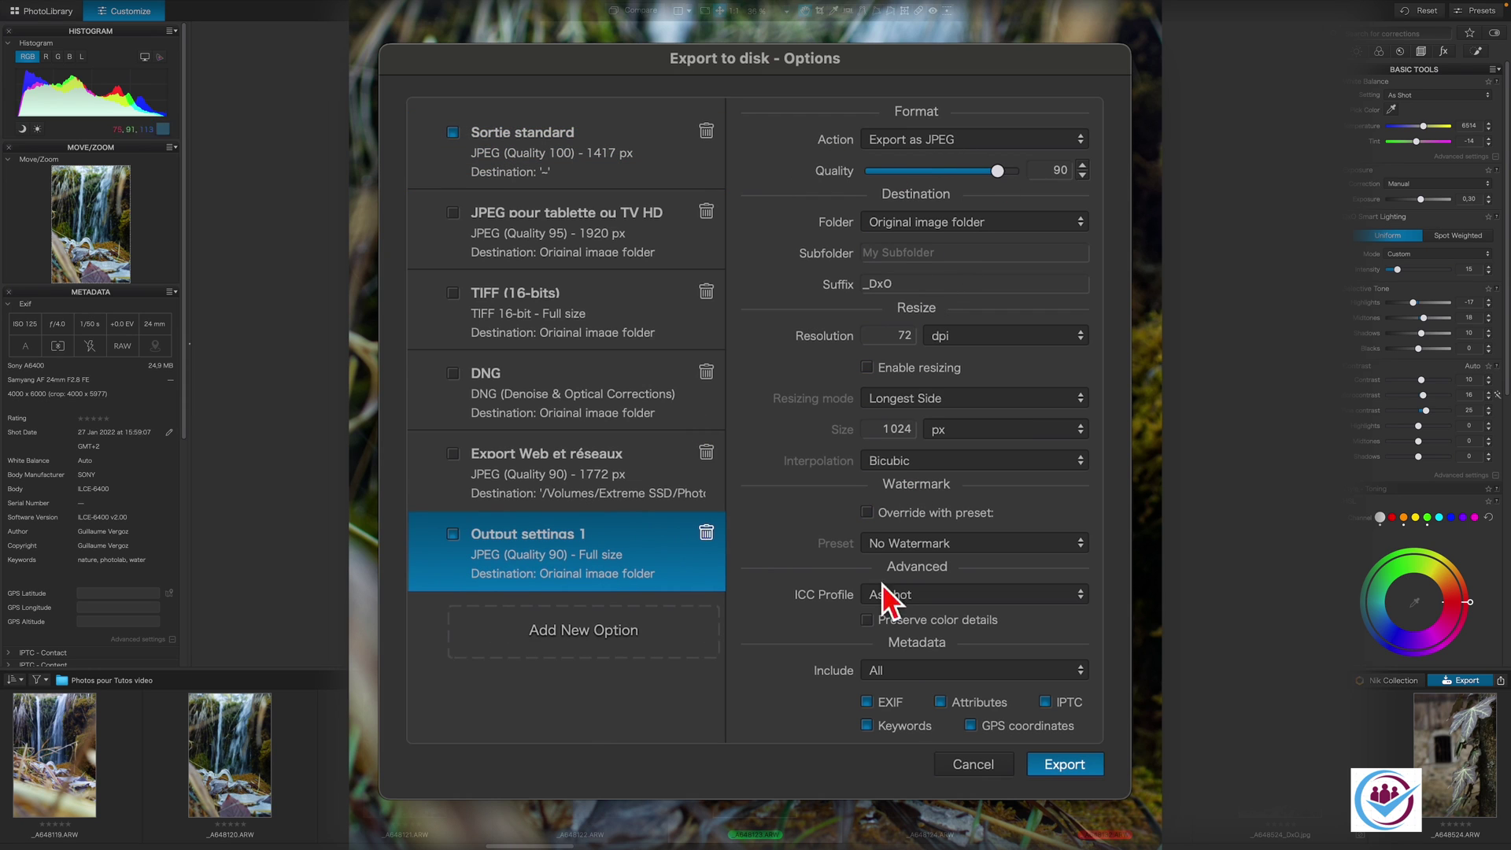
pyautogui.doubleClick(537, 540)
pyautogui.click(536, 540)
pyautogui.write('Tuto Dxo')
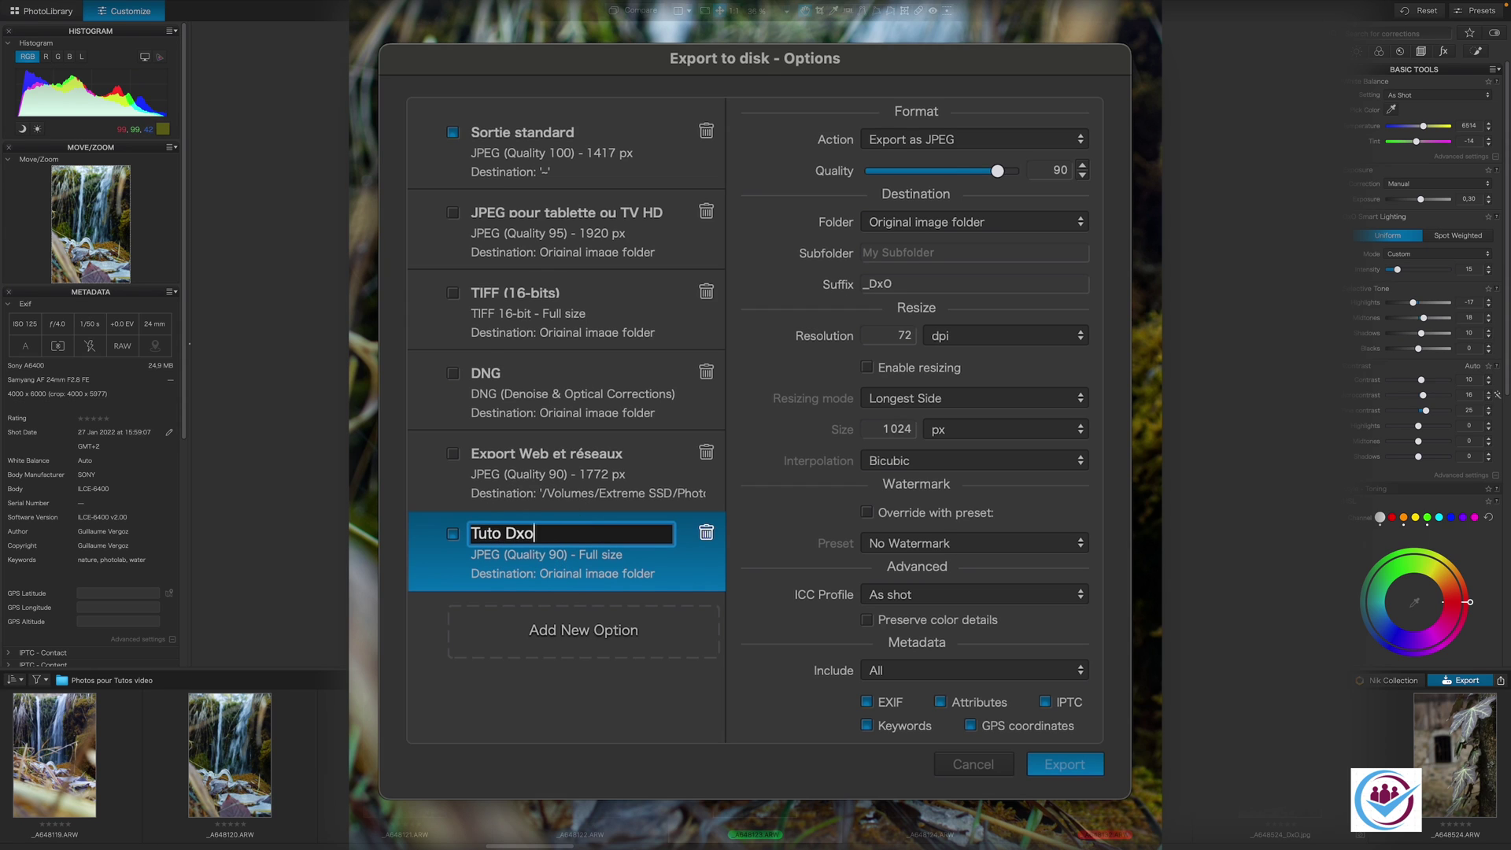
pyautogui.press('BackSpace')
pyautogui.write('O')
pyautogui.press('Return')
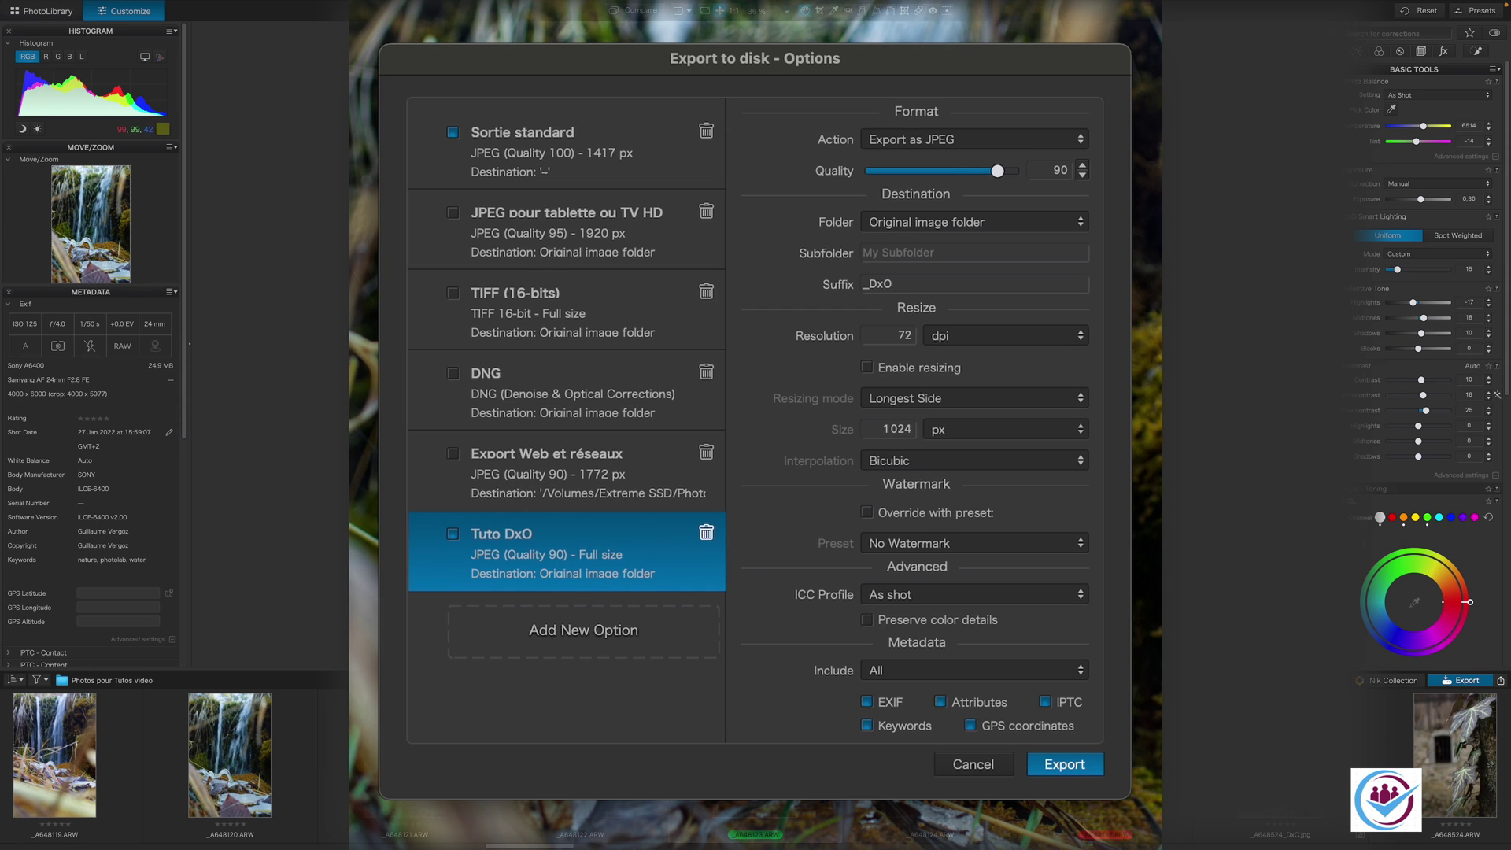